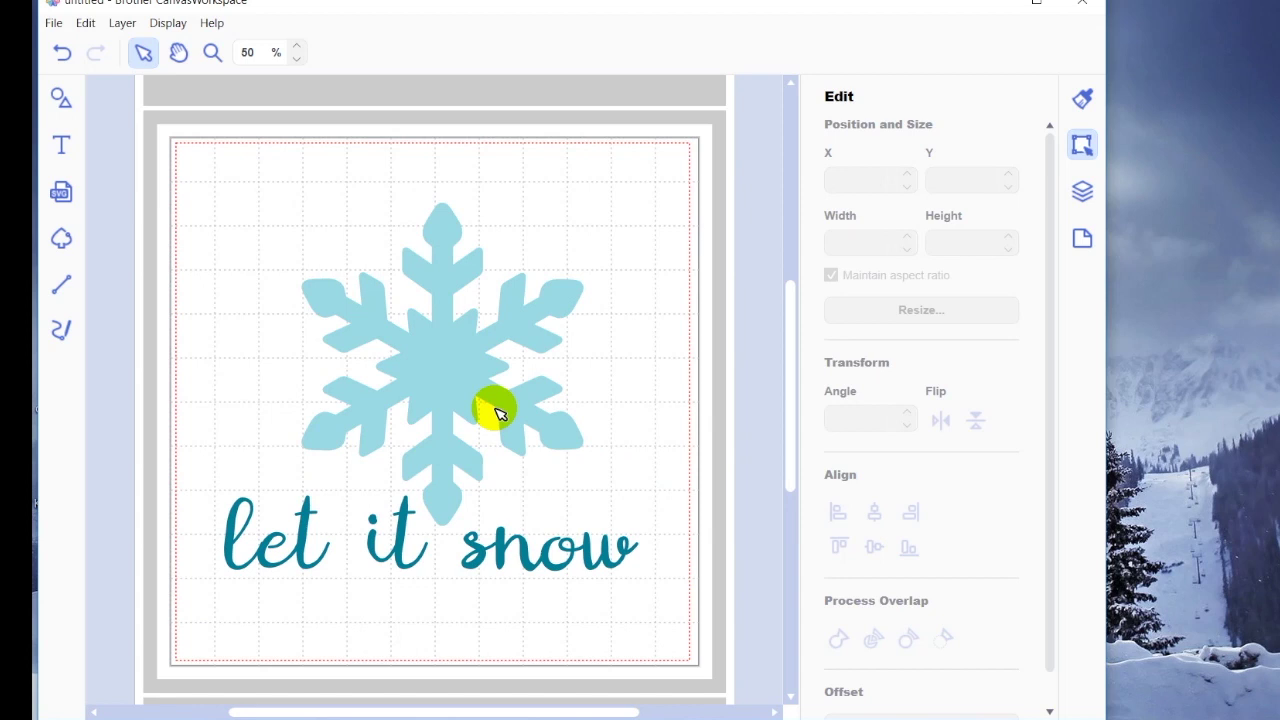
- Save the untitled snowflake design to the Desktop as the CWPRJ project 'letitsnow'
click(52, 24)
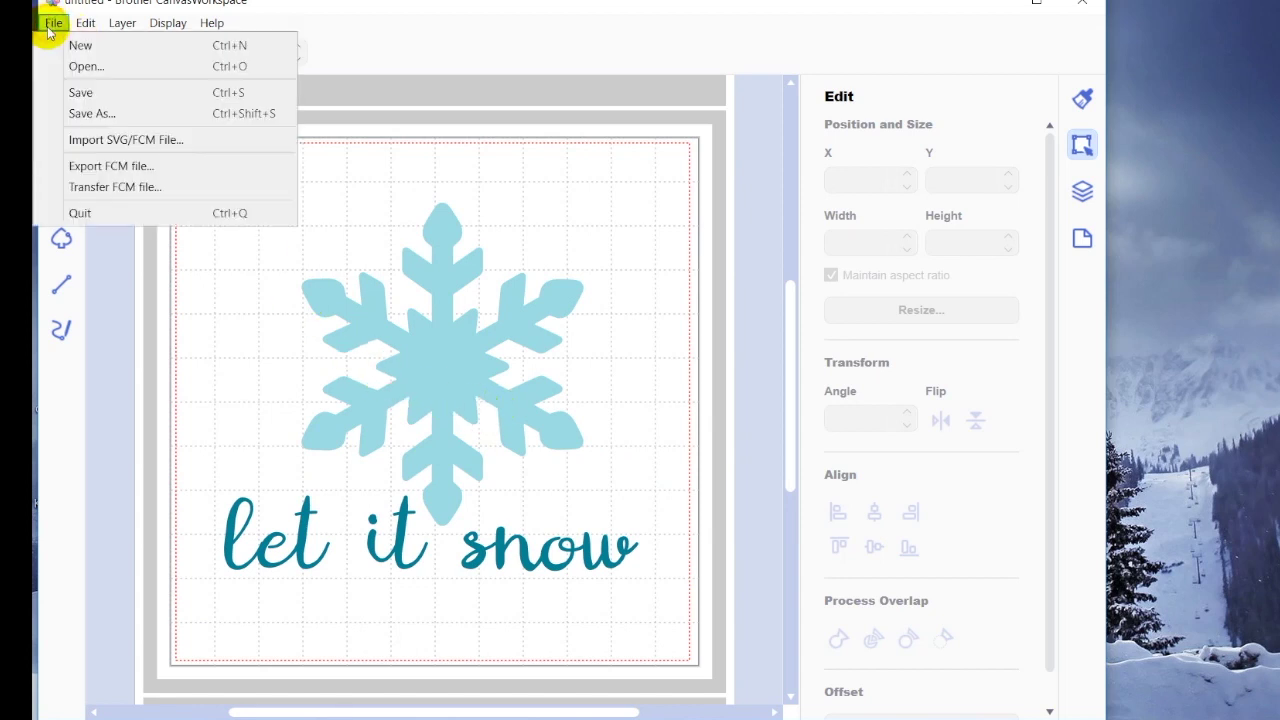
click(85, 93)
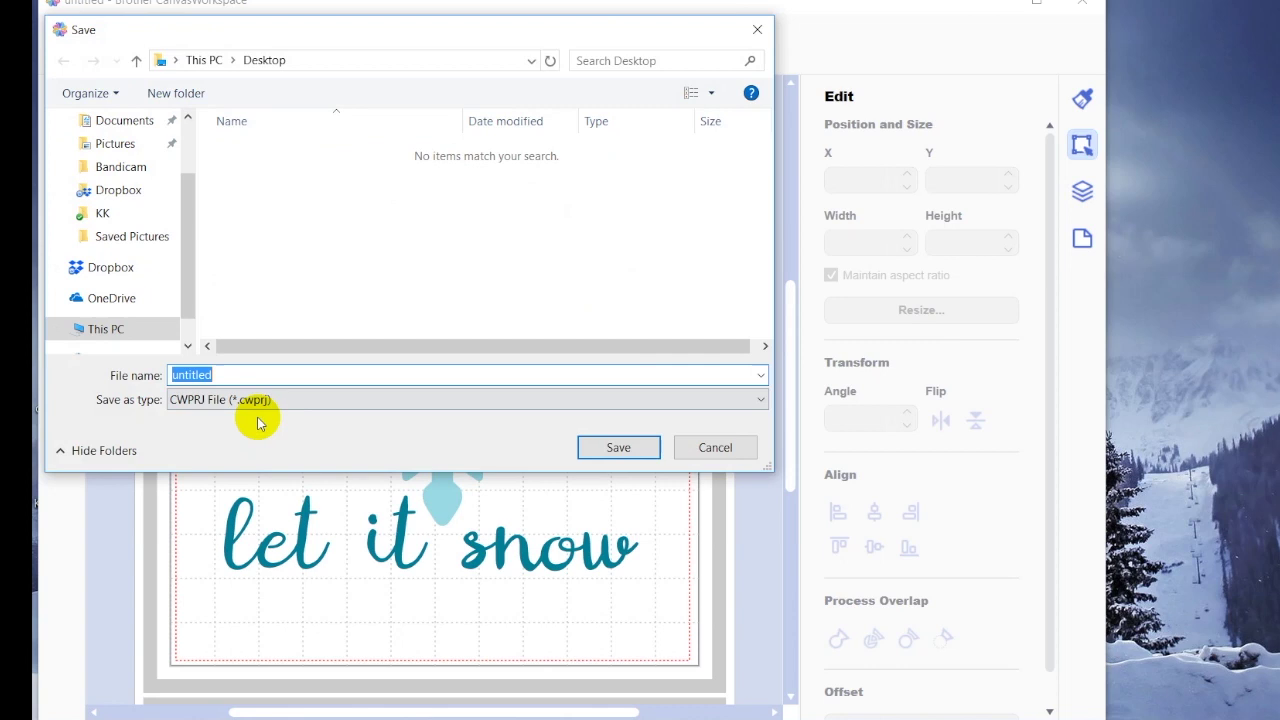
click(248, 408)
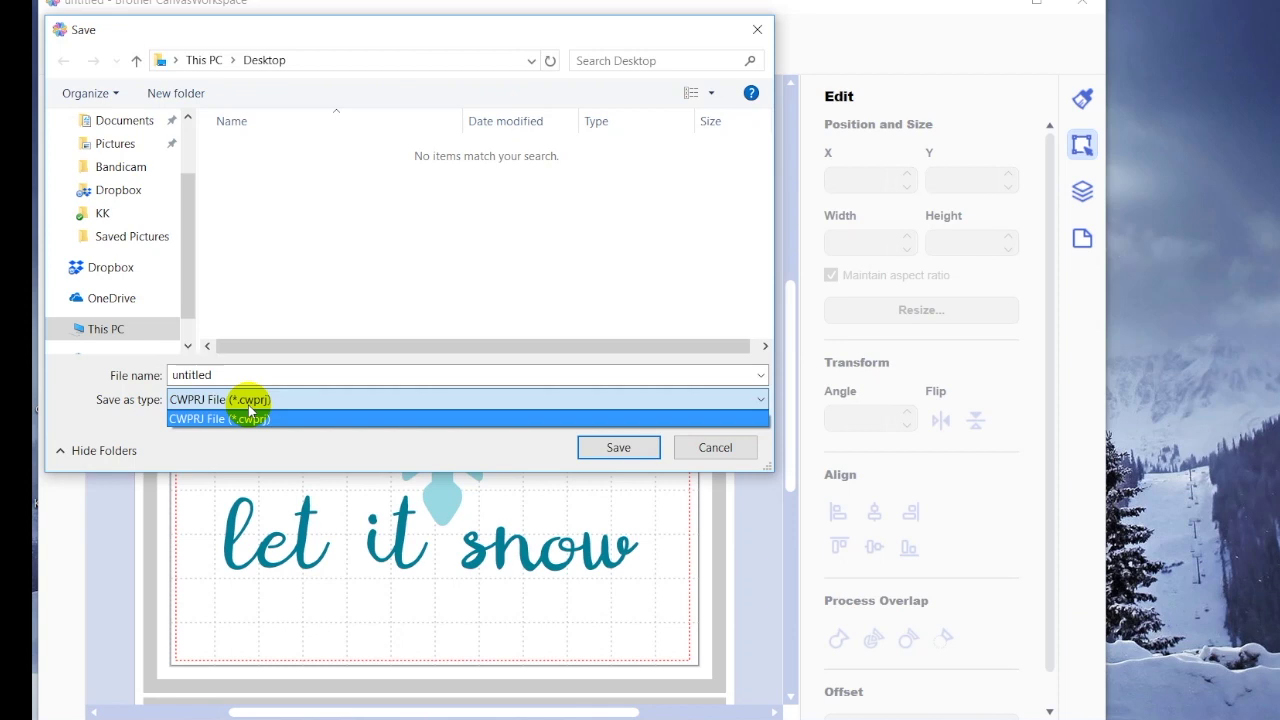
click(232, 370)
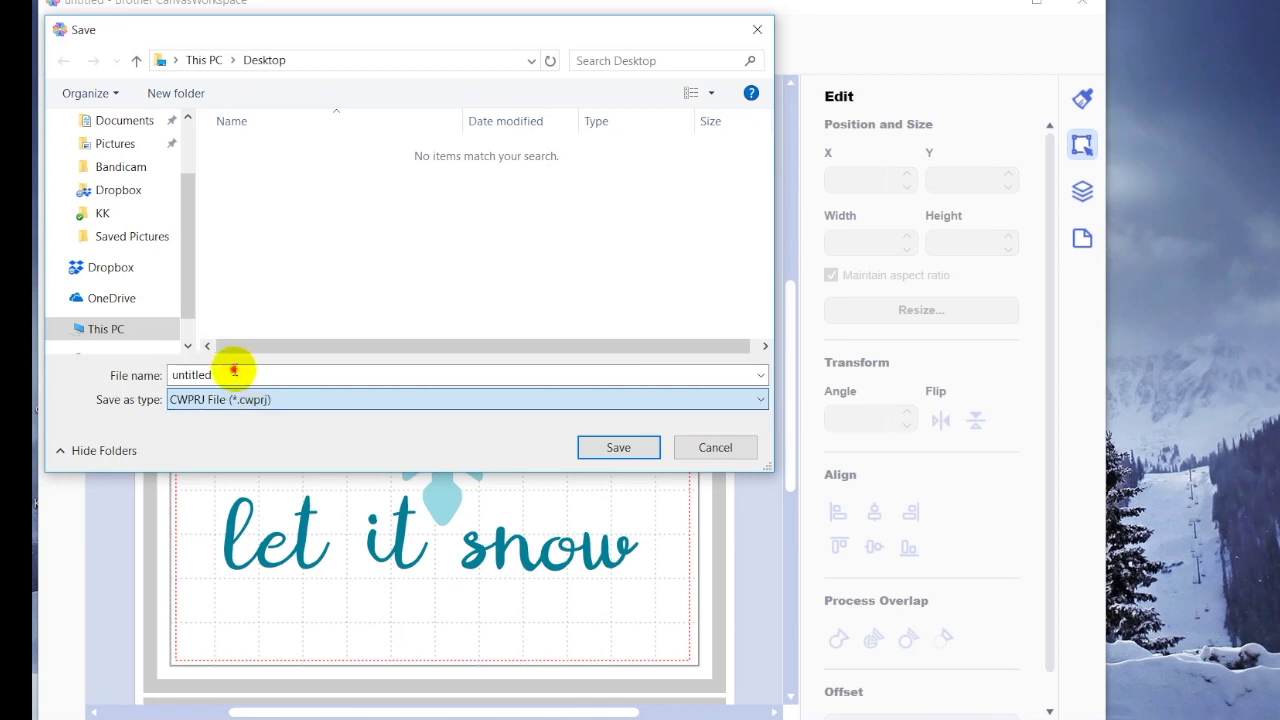
drag(222, 372, 172, 370)
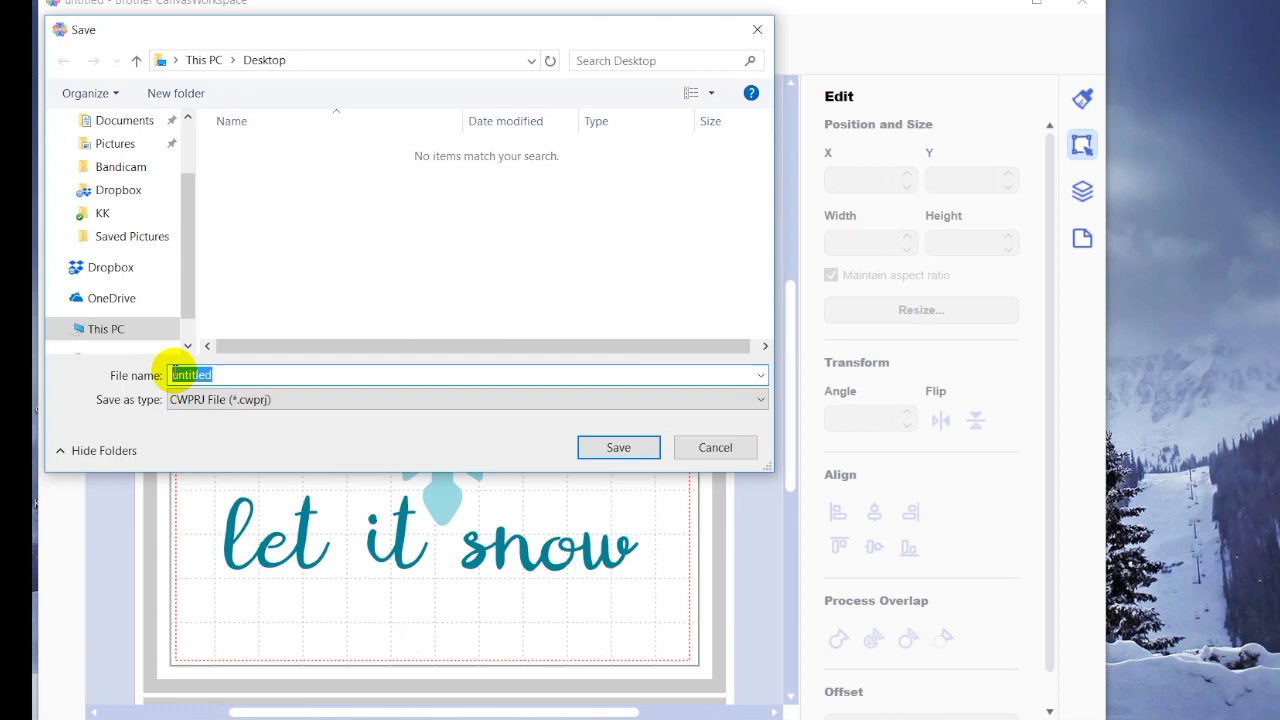
text(letitsnow)
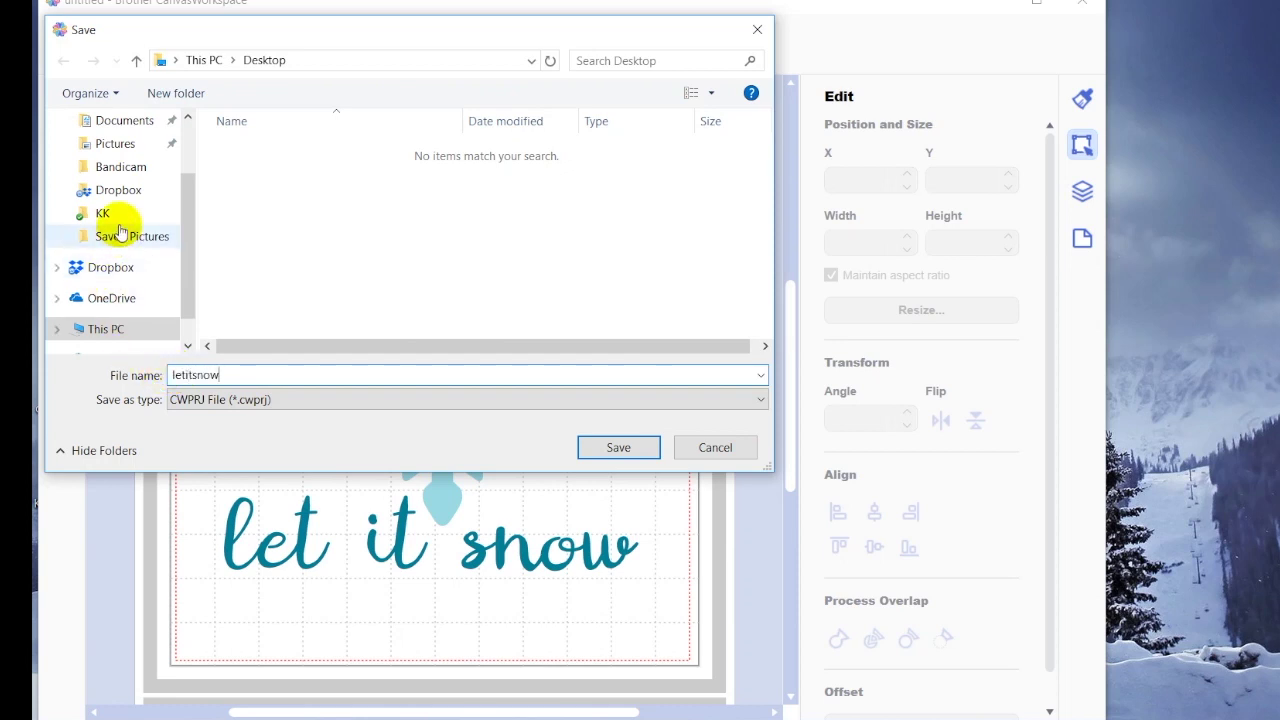
scroll(118, 225, up, 2)
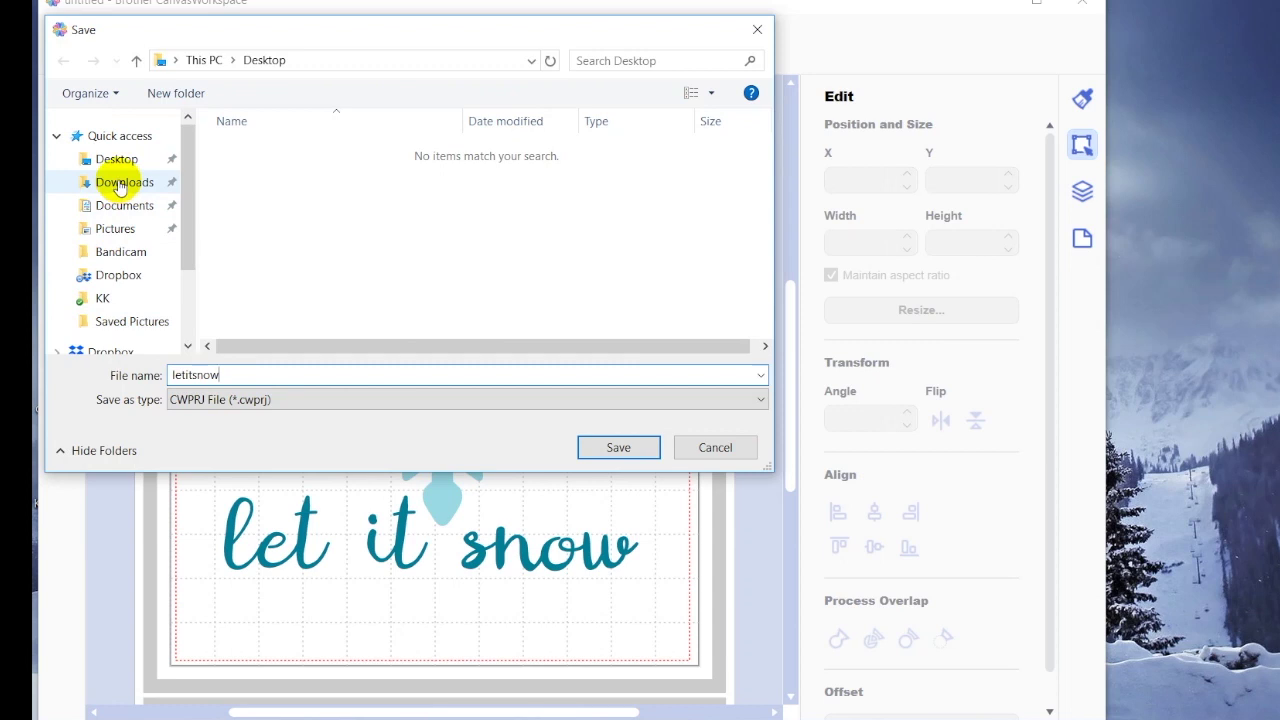
click(115, 170)
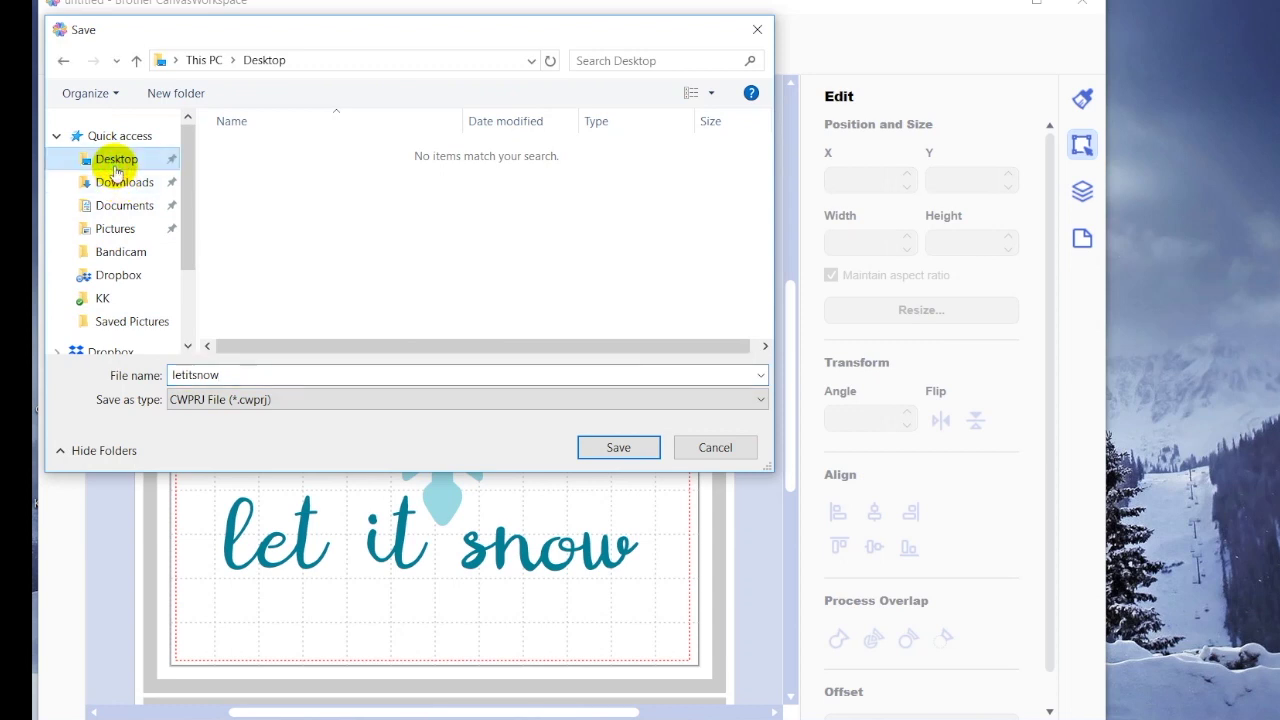
click(612, 450)
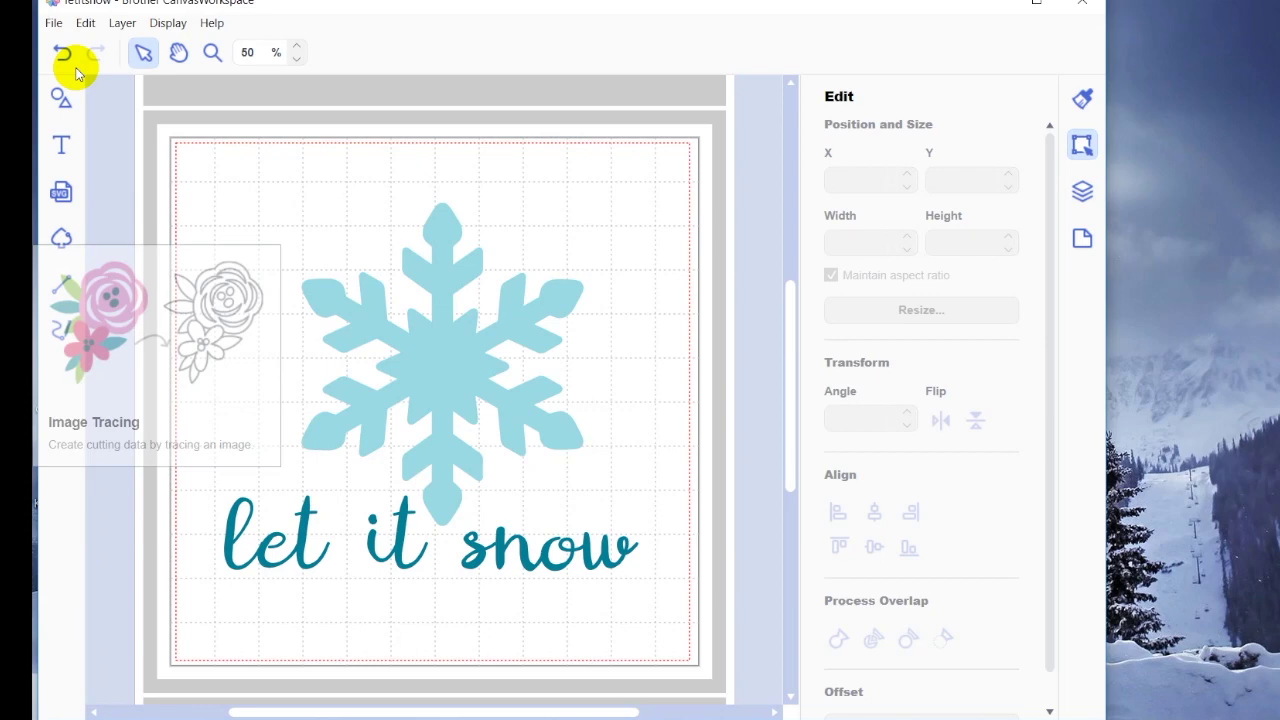
- Add two teardrop outlines, placing one left of the snowflake and one overlapping it
click(63, 96)
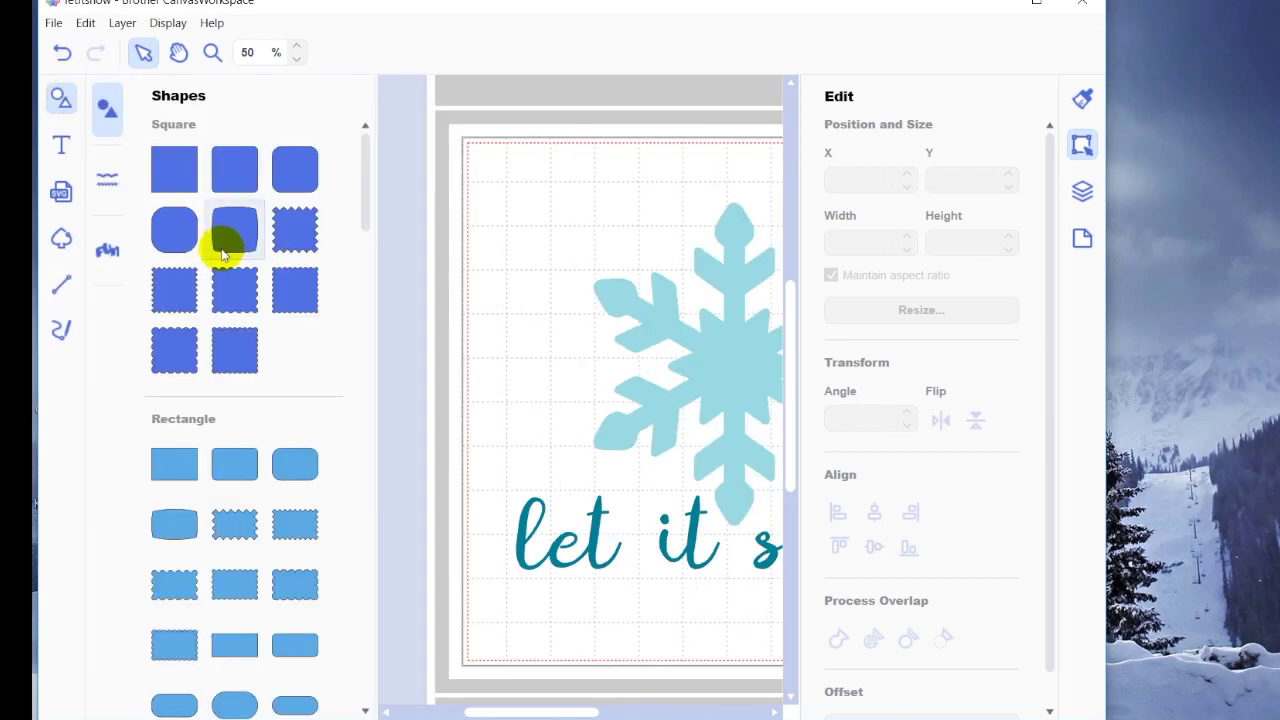
scroll(290, 472, down, 10)
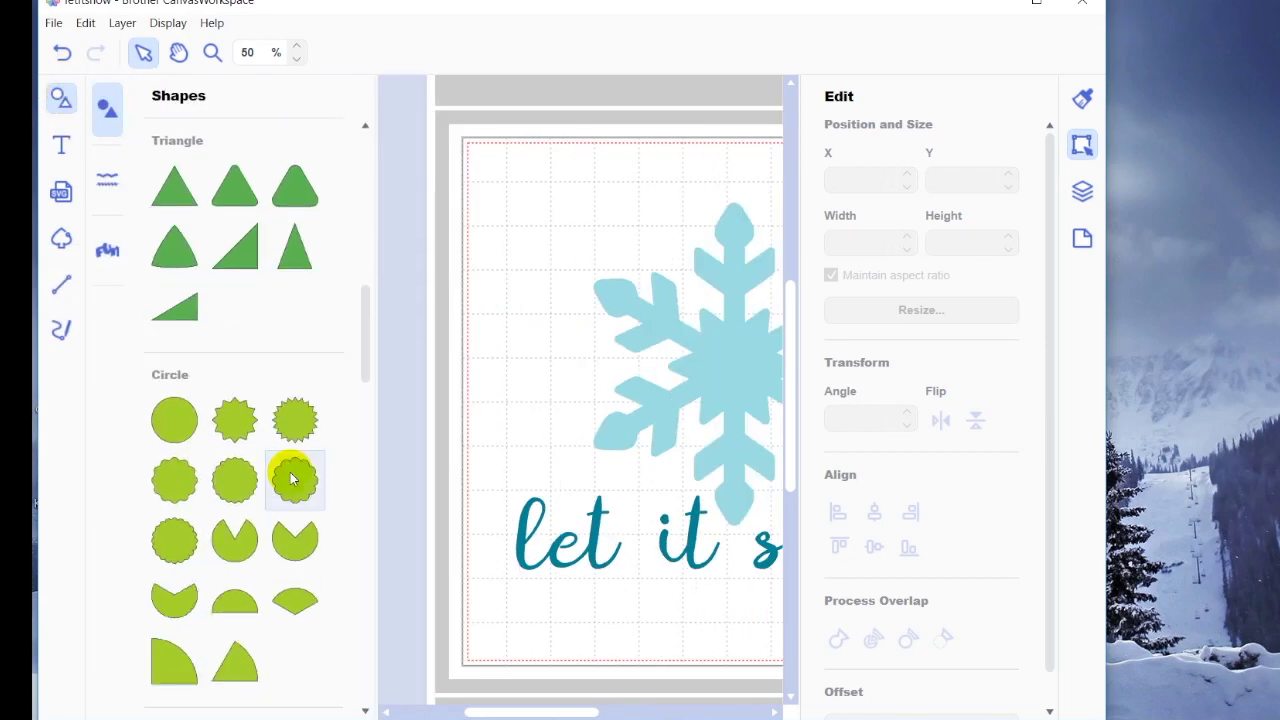
scroll(290, 470, down, 12)
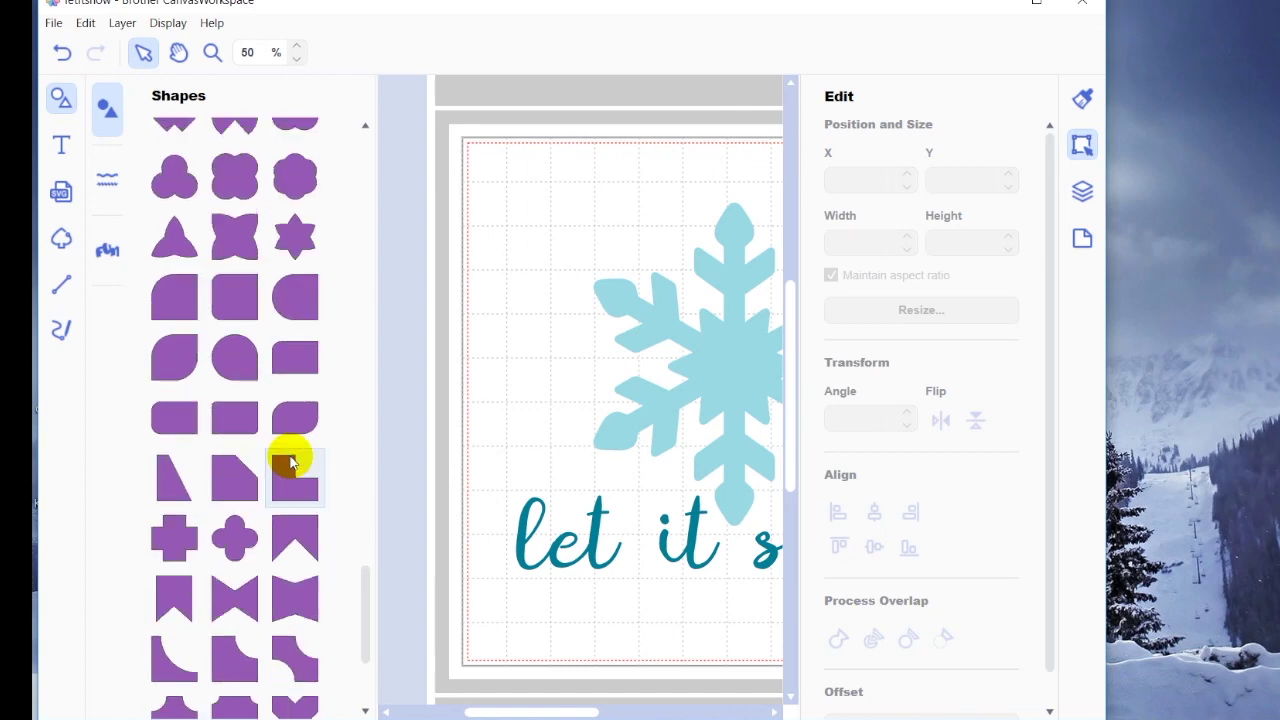
scroll(290, 458, up, 5)
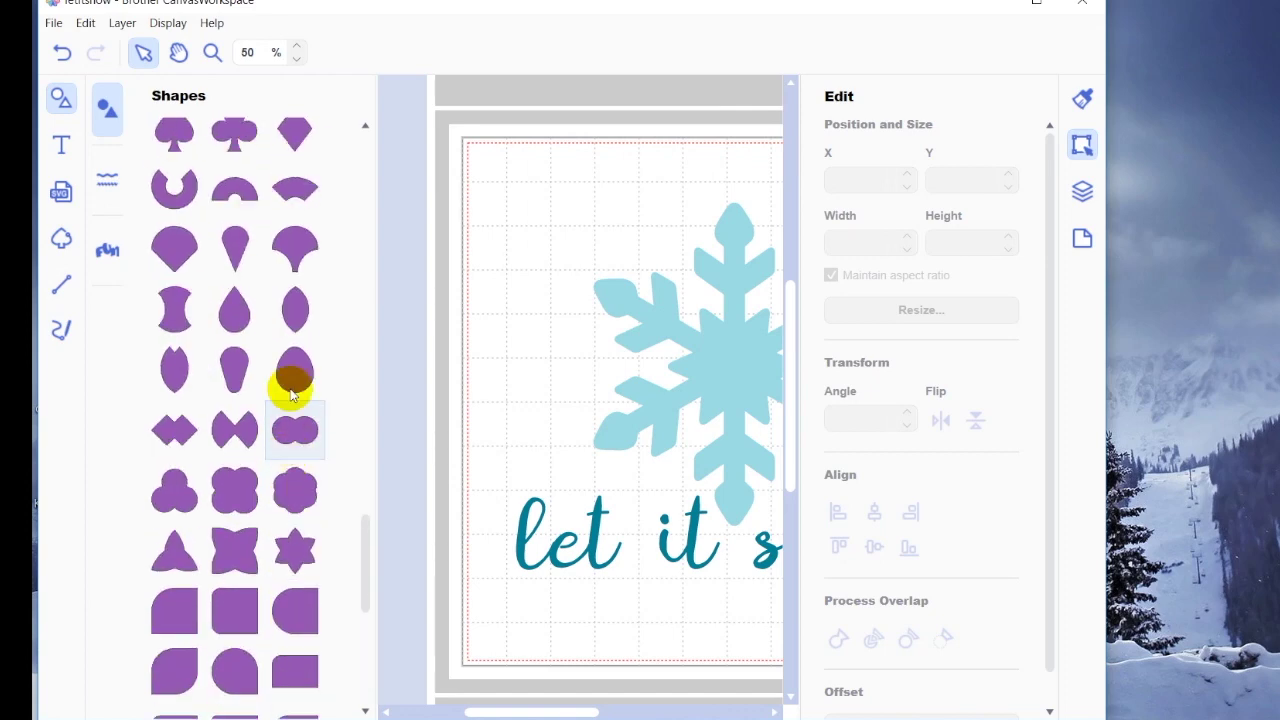
click(250, 326)
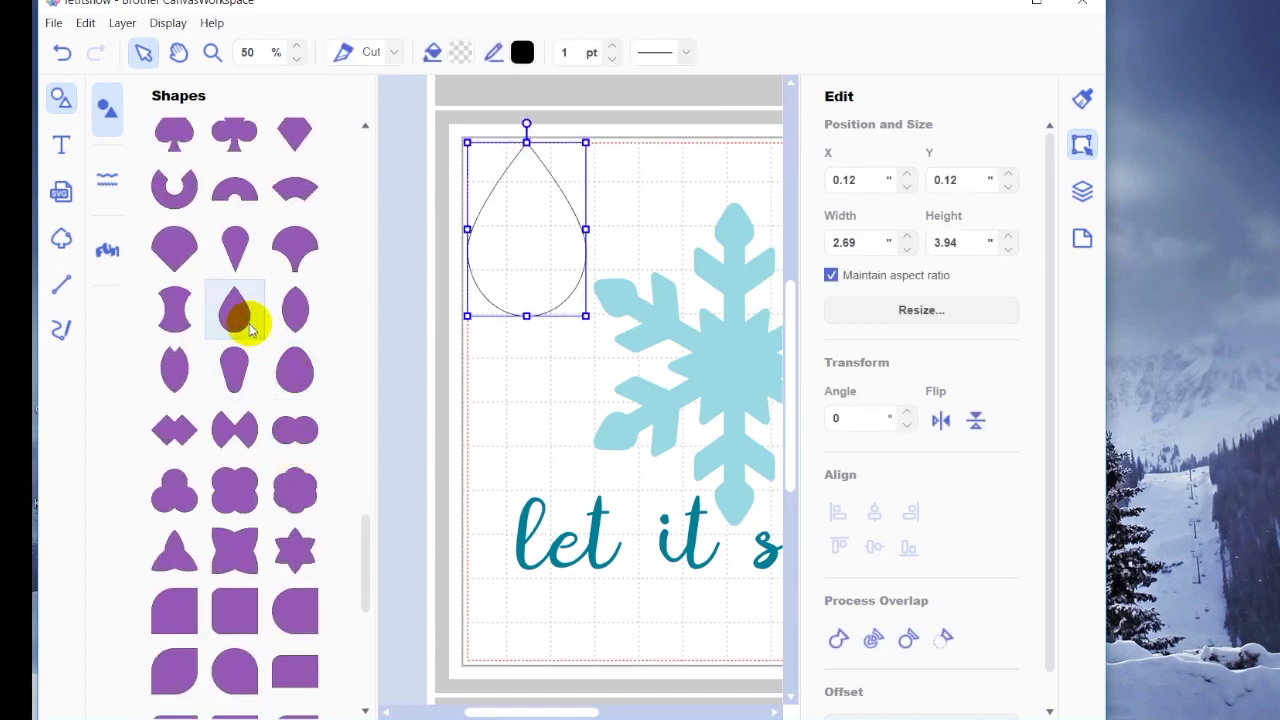
click(586, 312)
drag(586, 313, 545, 401)
drag(564, 255, 701, 418)
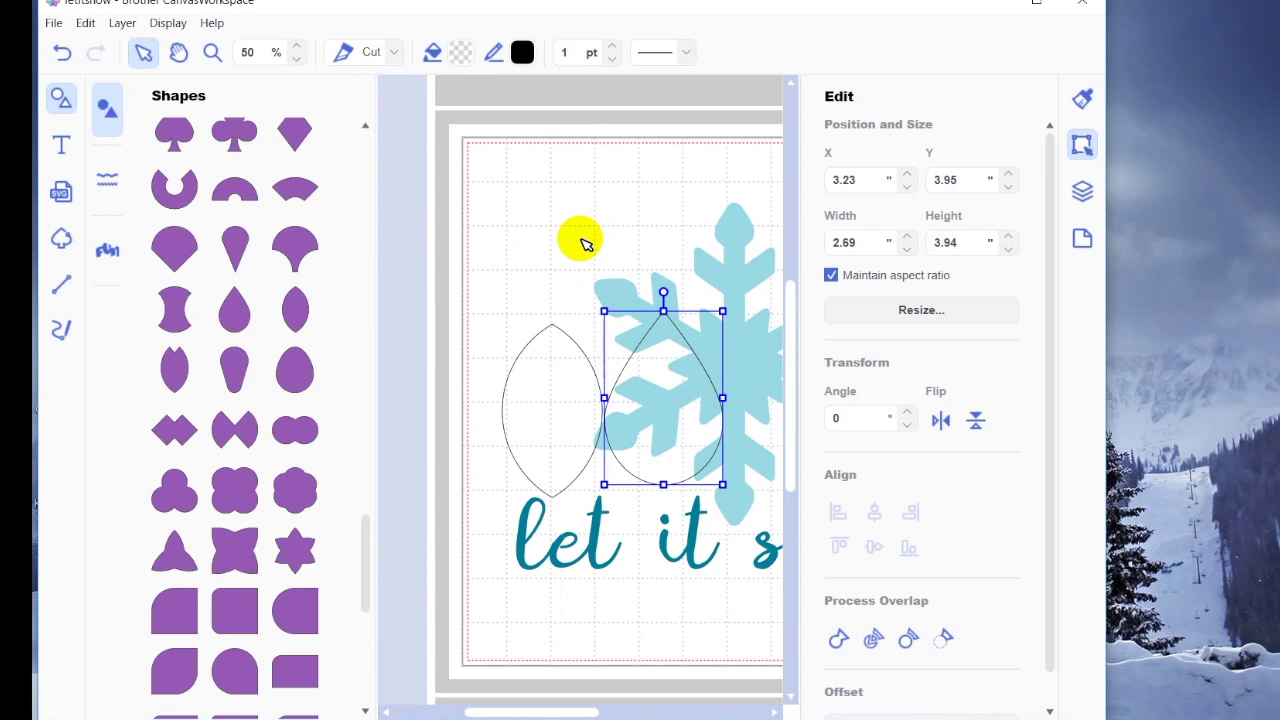
- Save a separate copy of the design as 'letitsnow-additions'
click(53, 25)
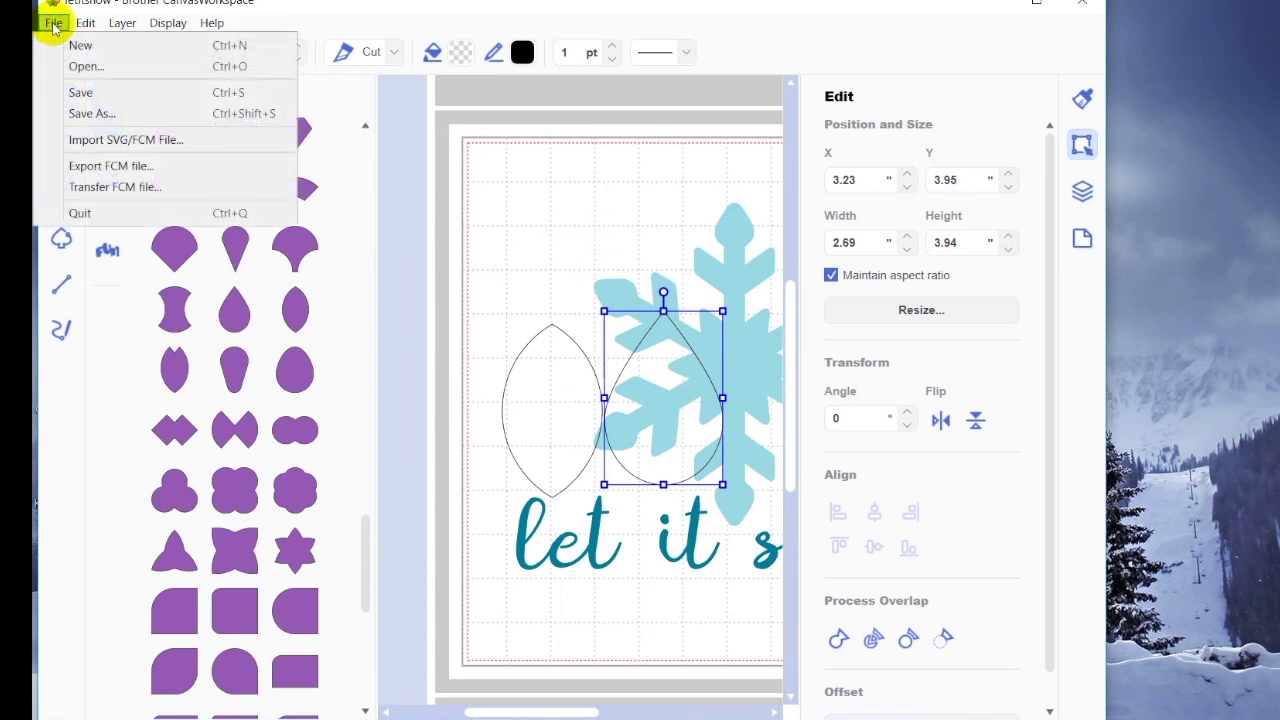
click(92, 115)
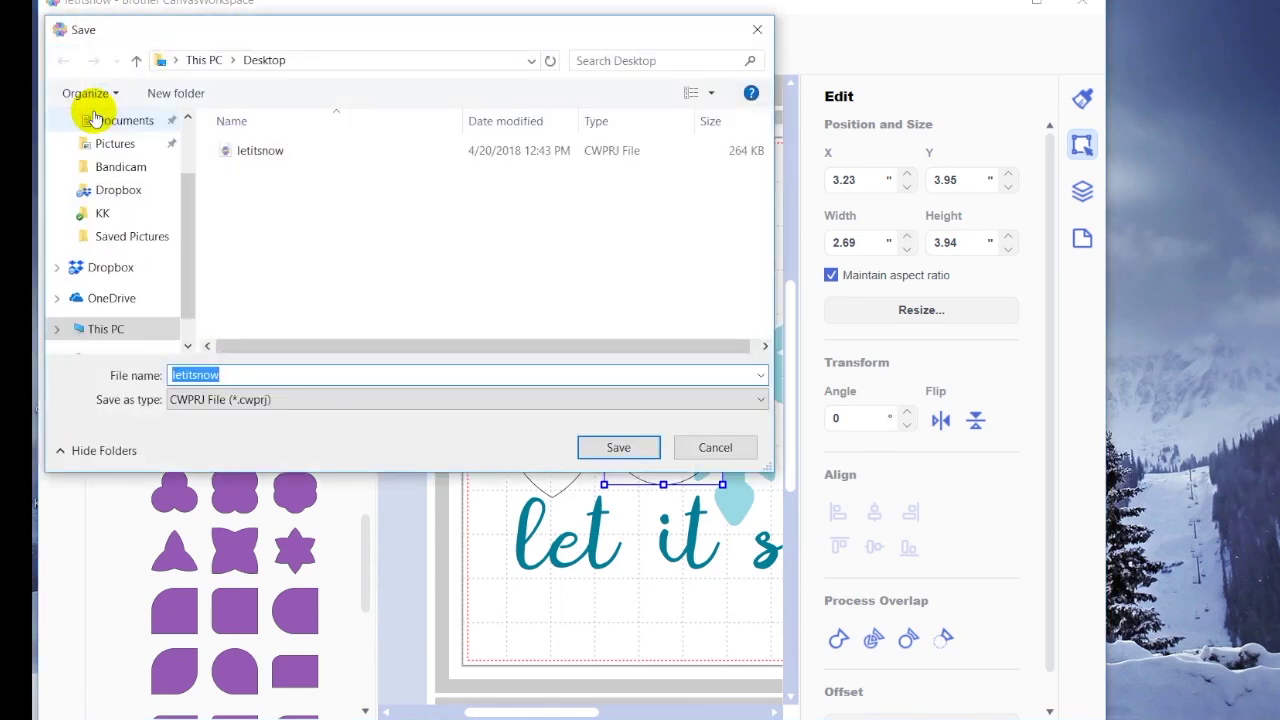
key(End)
text(-a)
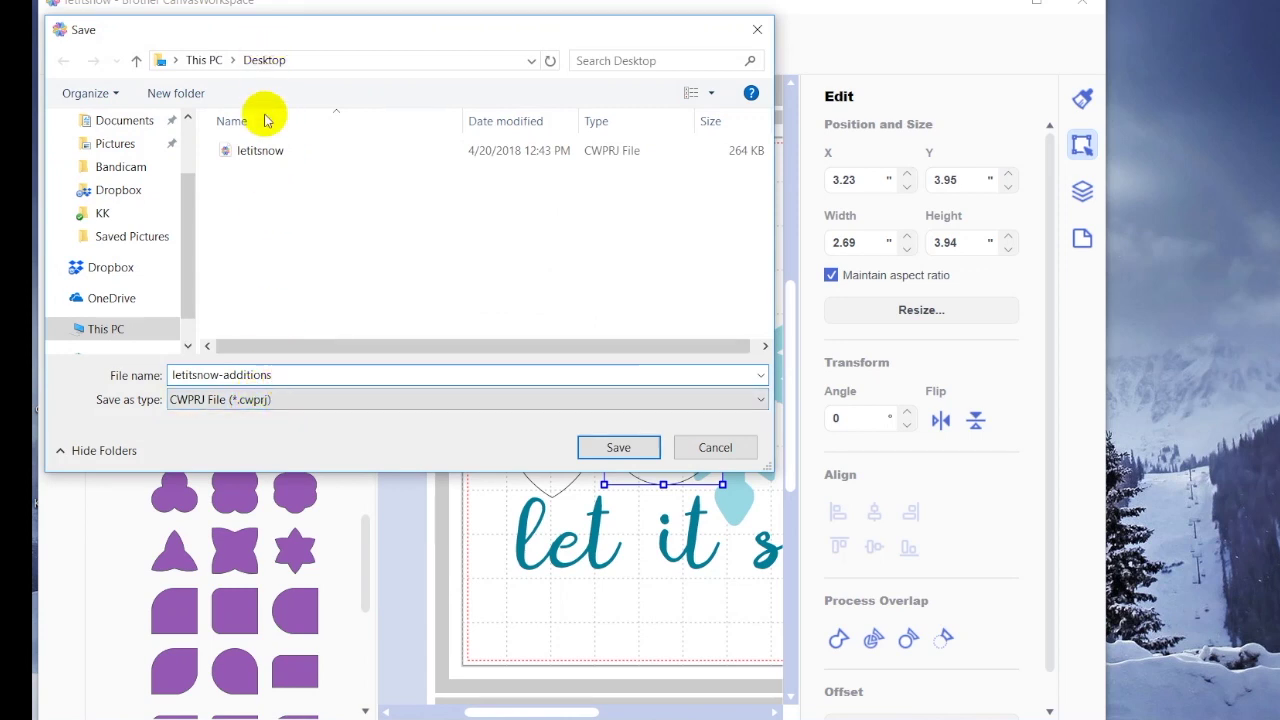
click(620, 447)
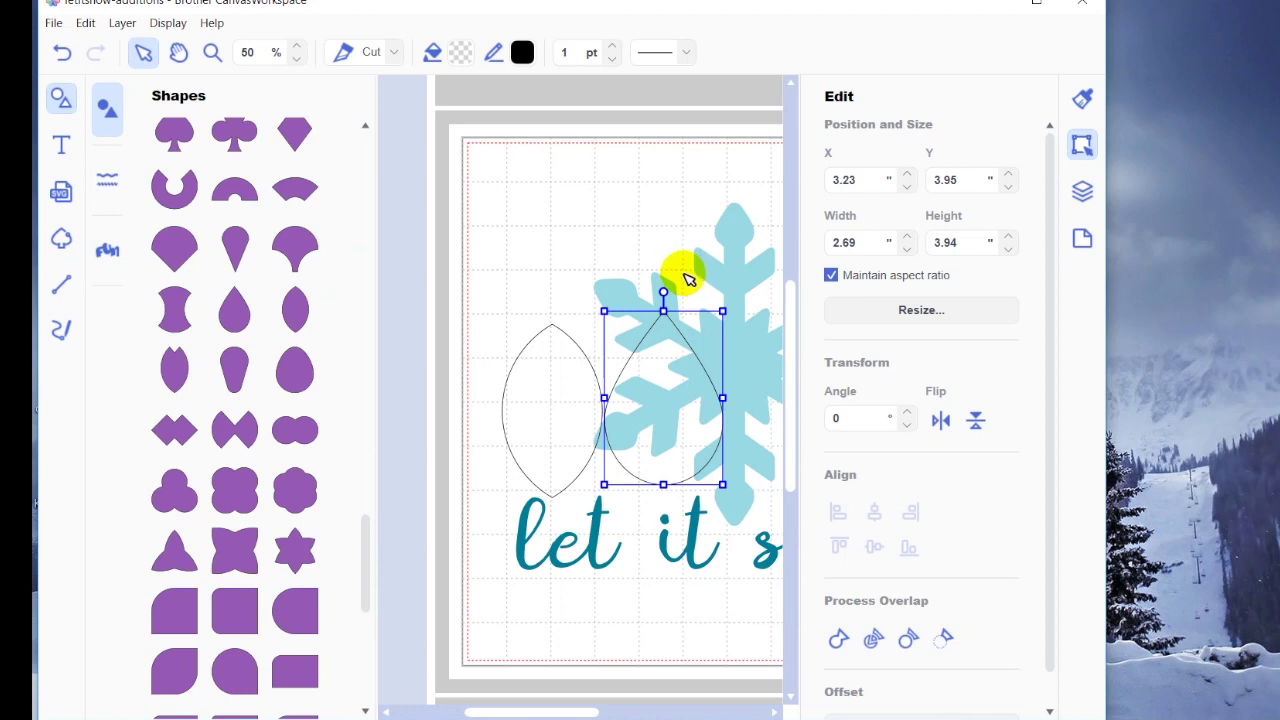
- Export the design to the Desktop as the FCM file 'letitsnow-additions'
click(55, 23)
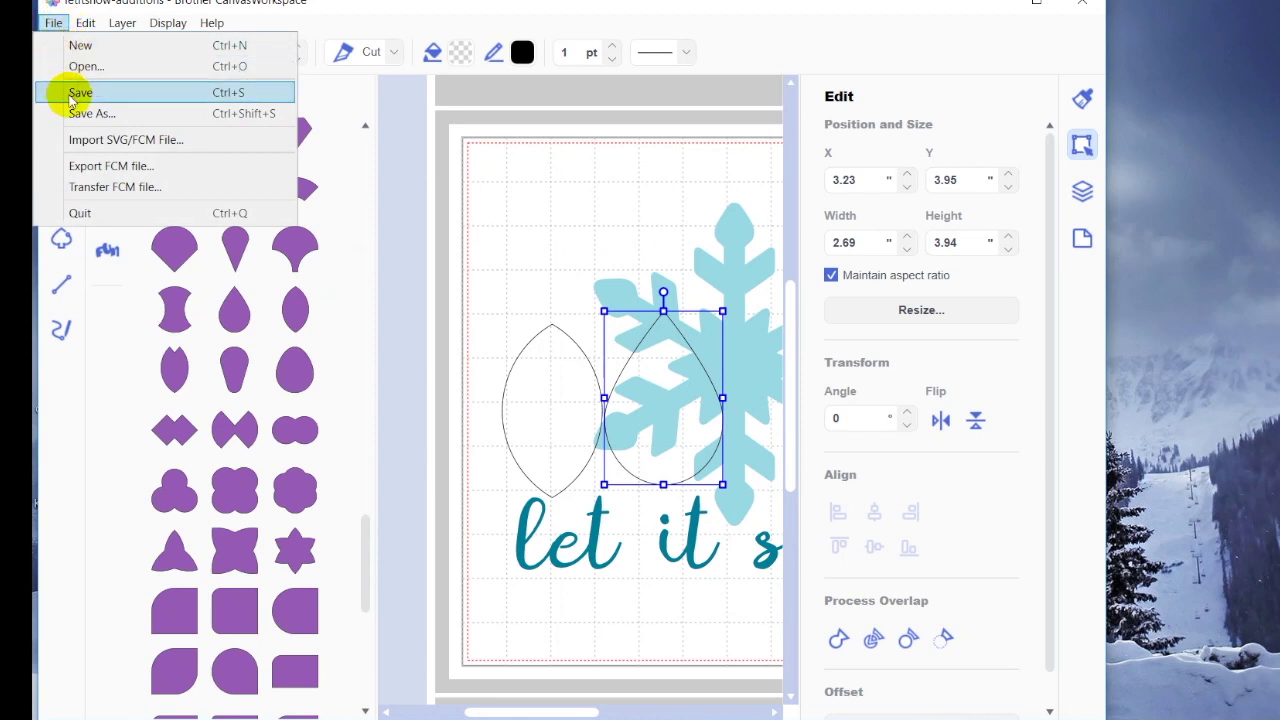
click(78, 167)
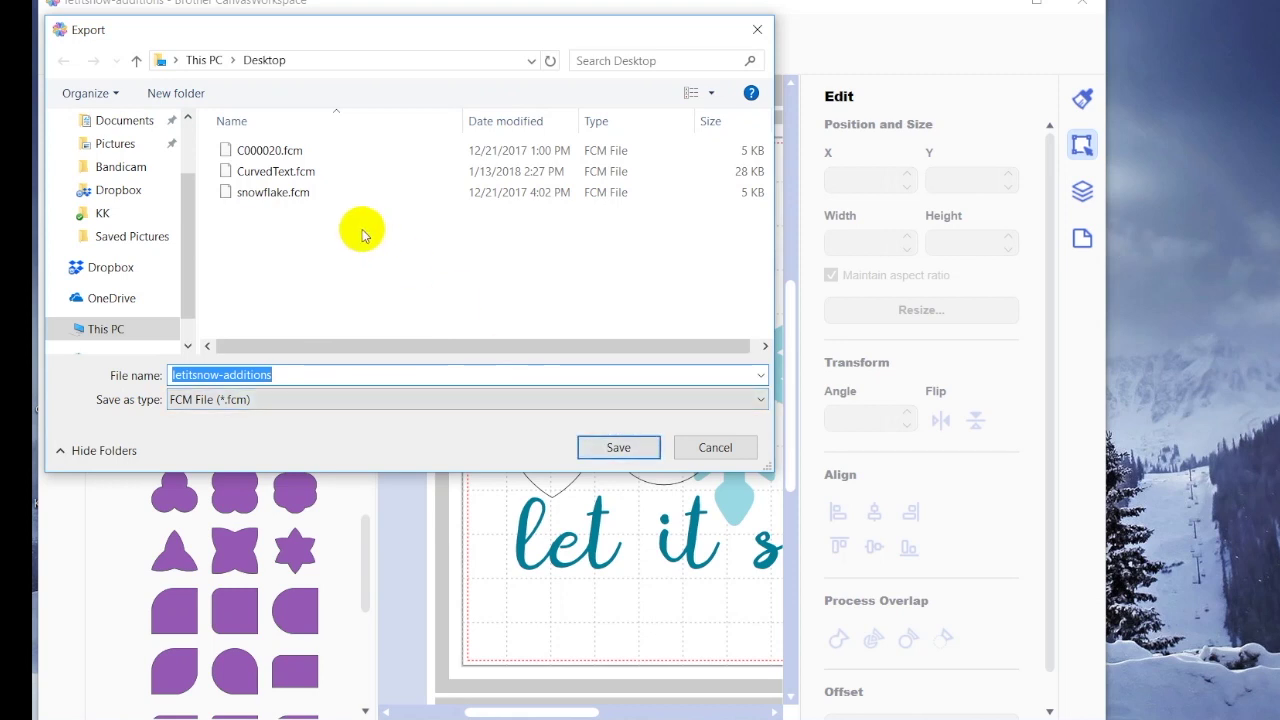
scroll(123, 209, up, 2)
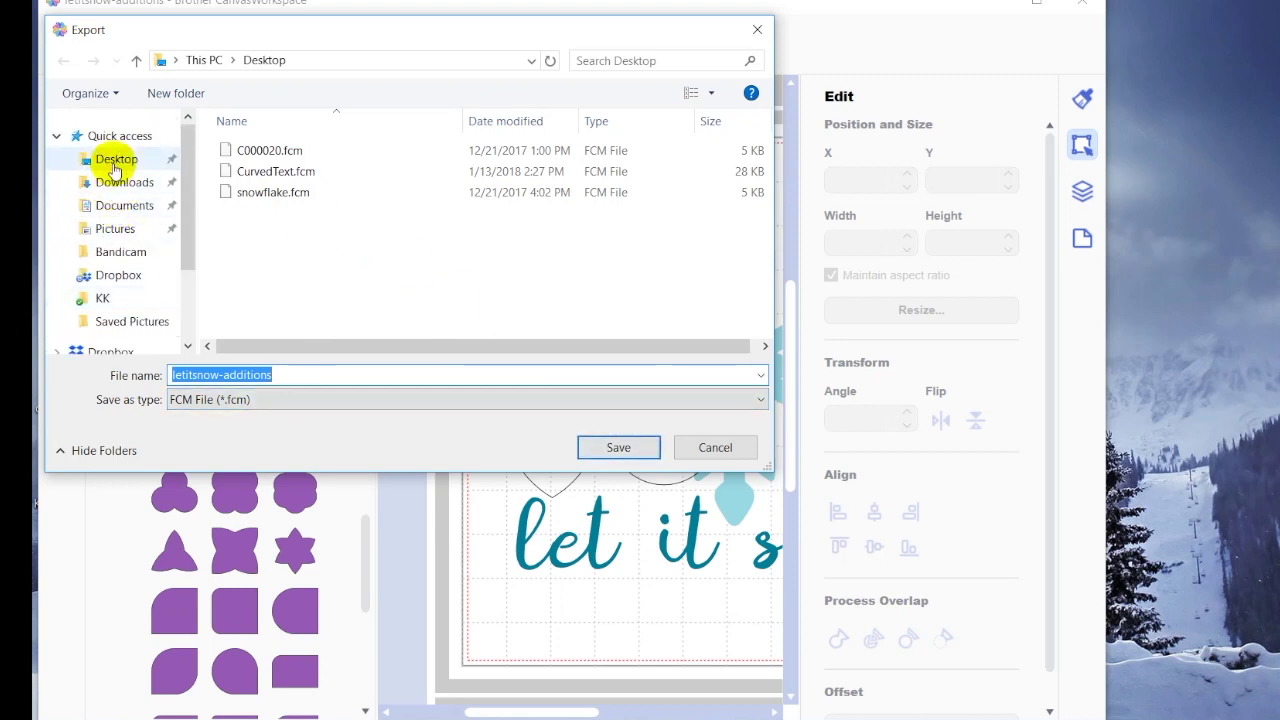
click(114, 166)
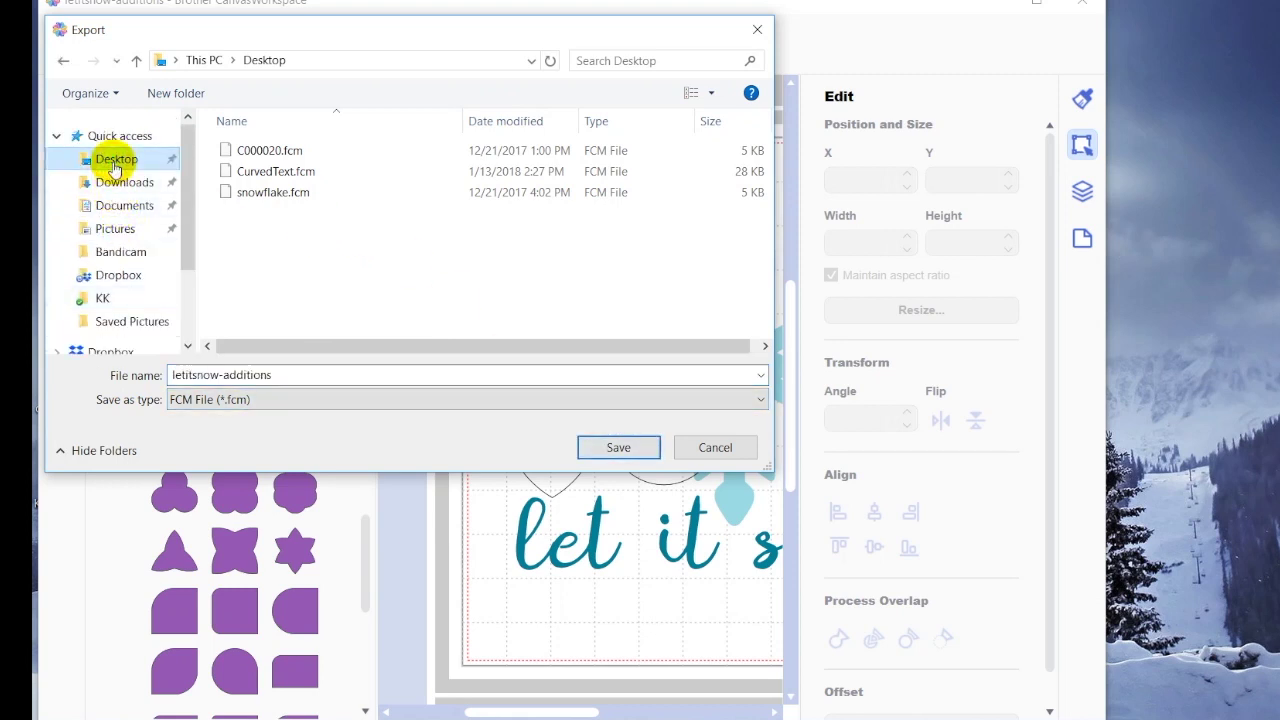
click(612, 451)
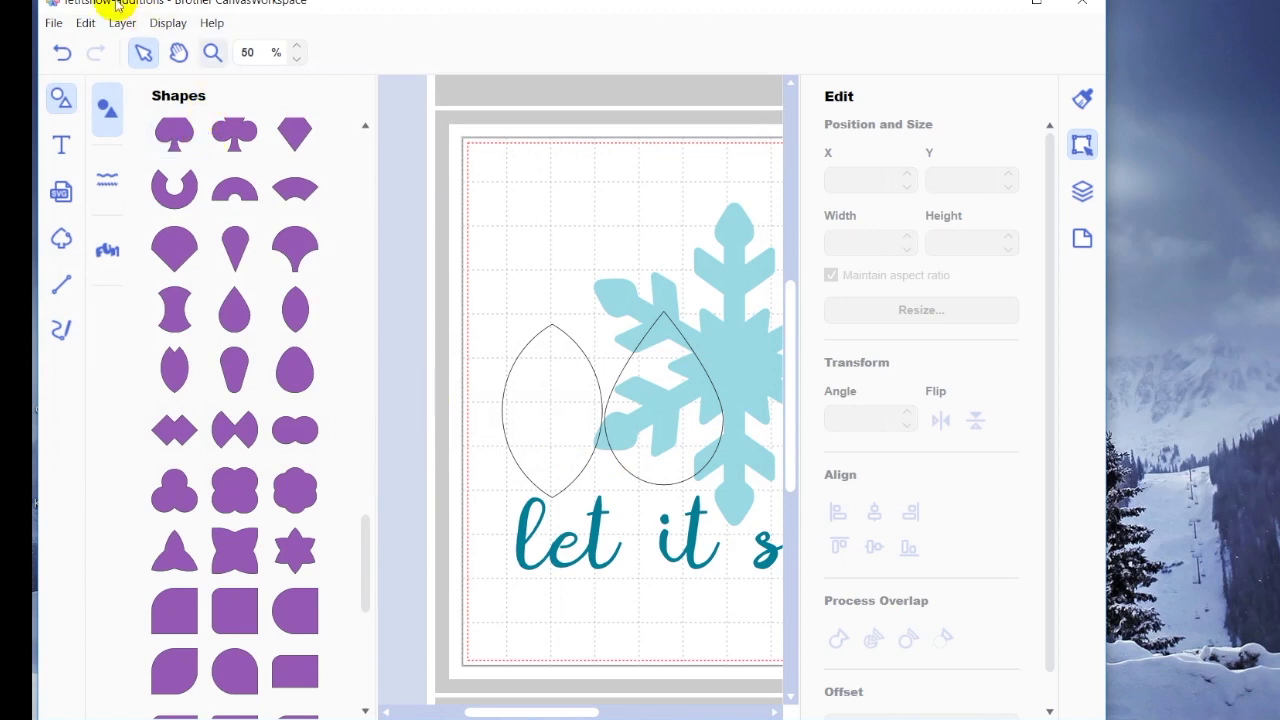
- Transfer the FCM cutting file online to the registered cutting machine
click(55, 24)
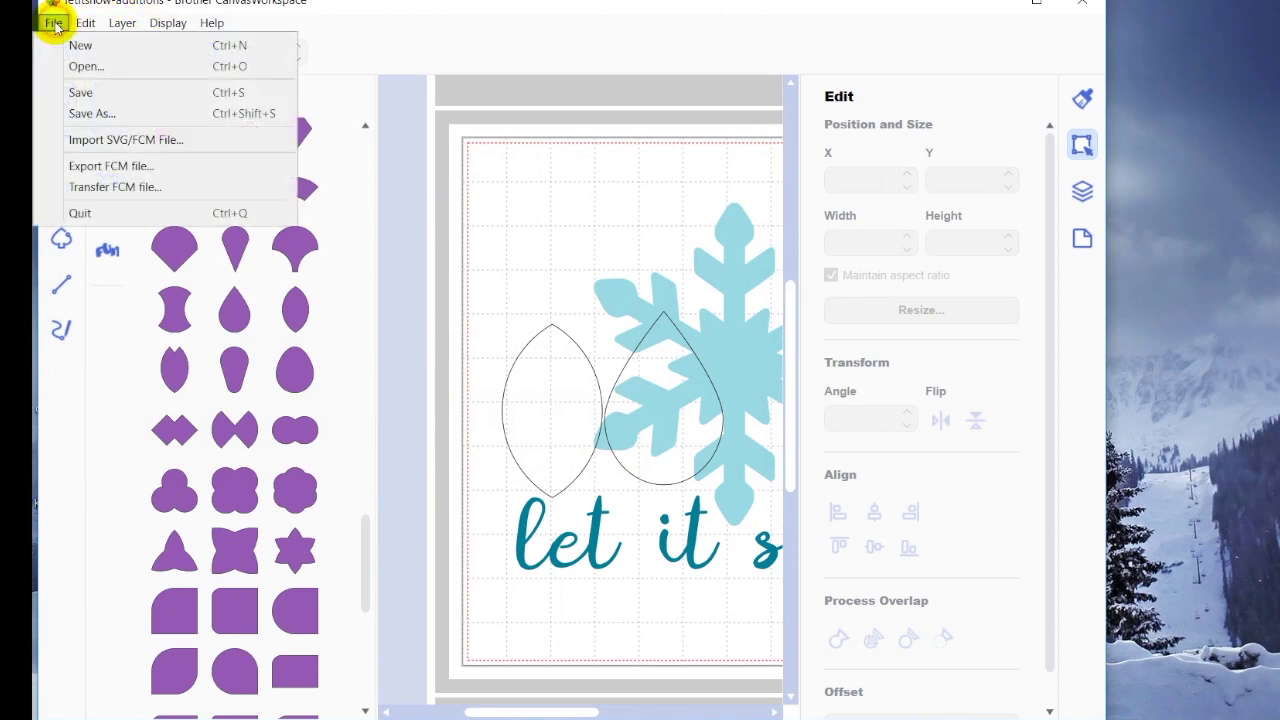
click(125, 187)
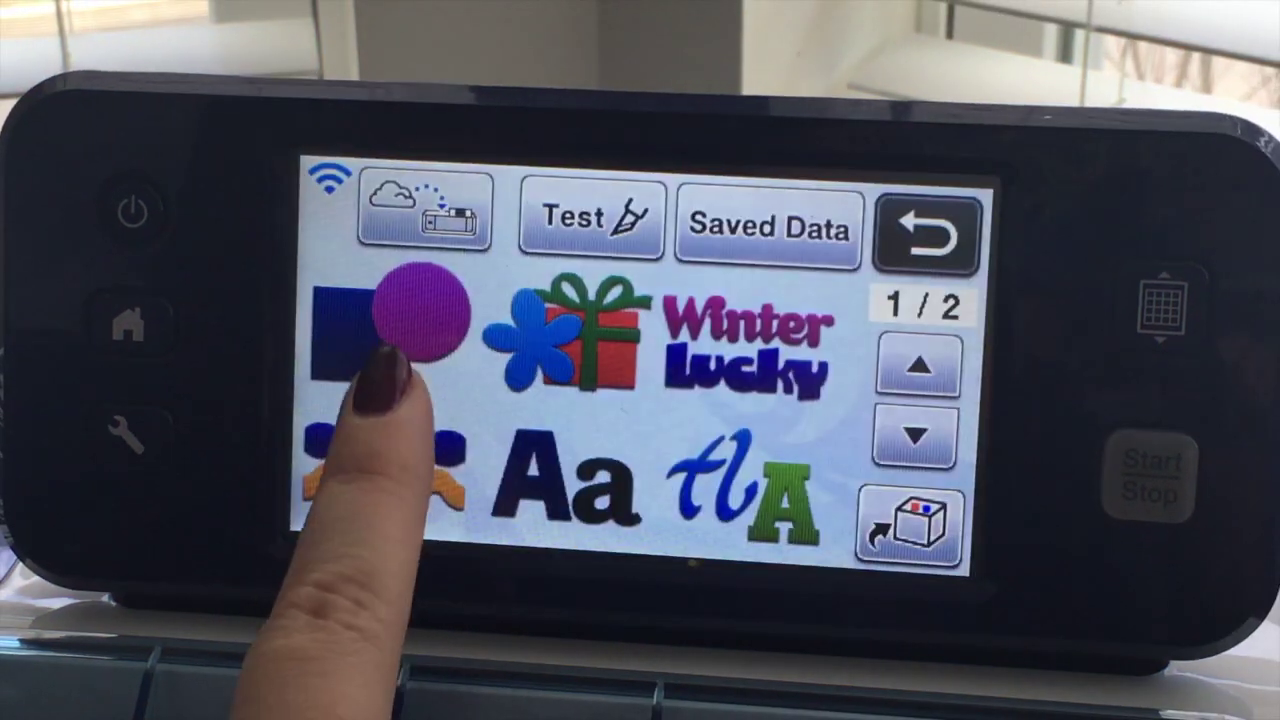
- On the ScanNCut, retrieve the design, move the leaf left and small snowflake right, then save
click(405, 197)
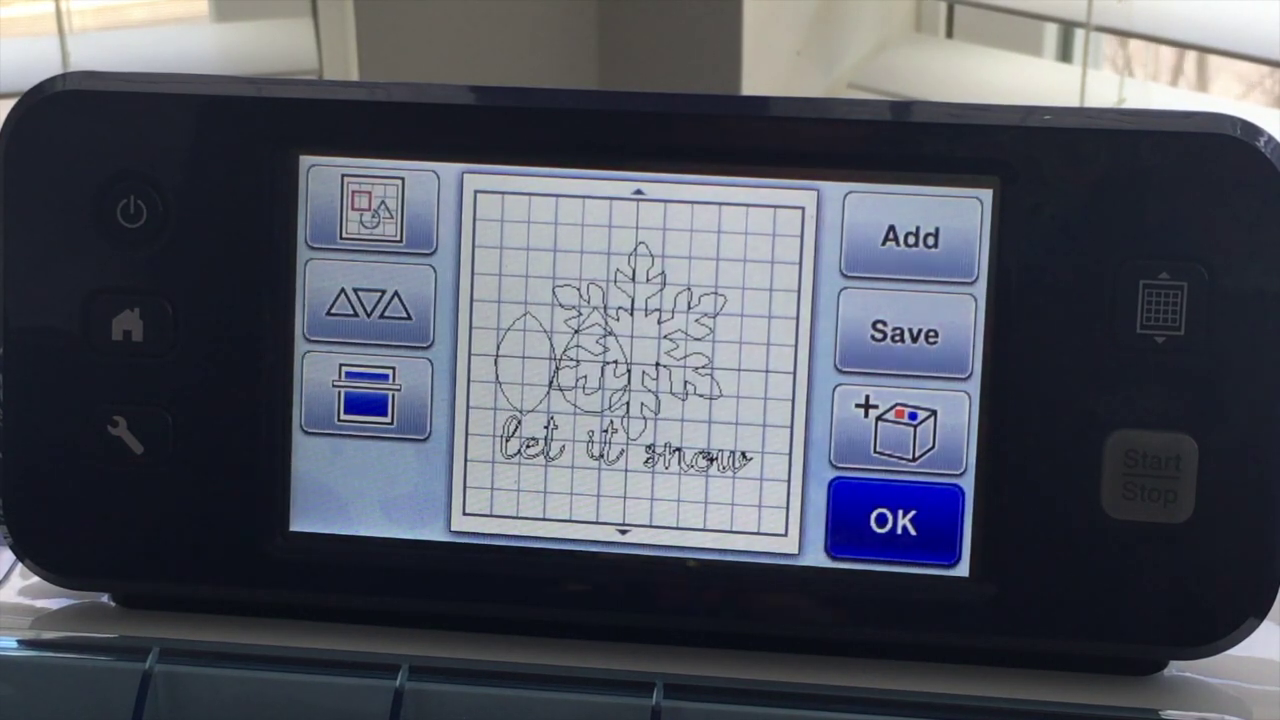
drag(514, 370, 495, 290)
click(620, 318)
drag(620, 318, 690, 340)
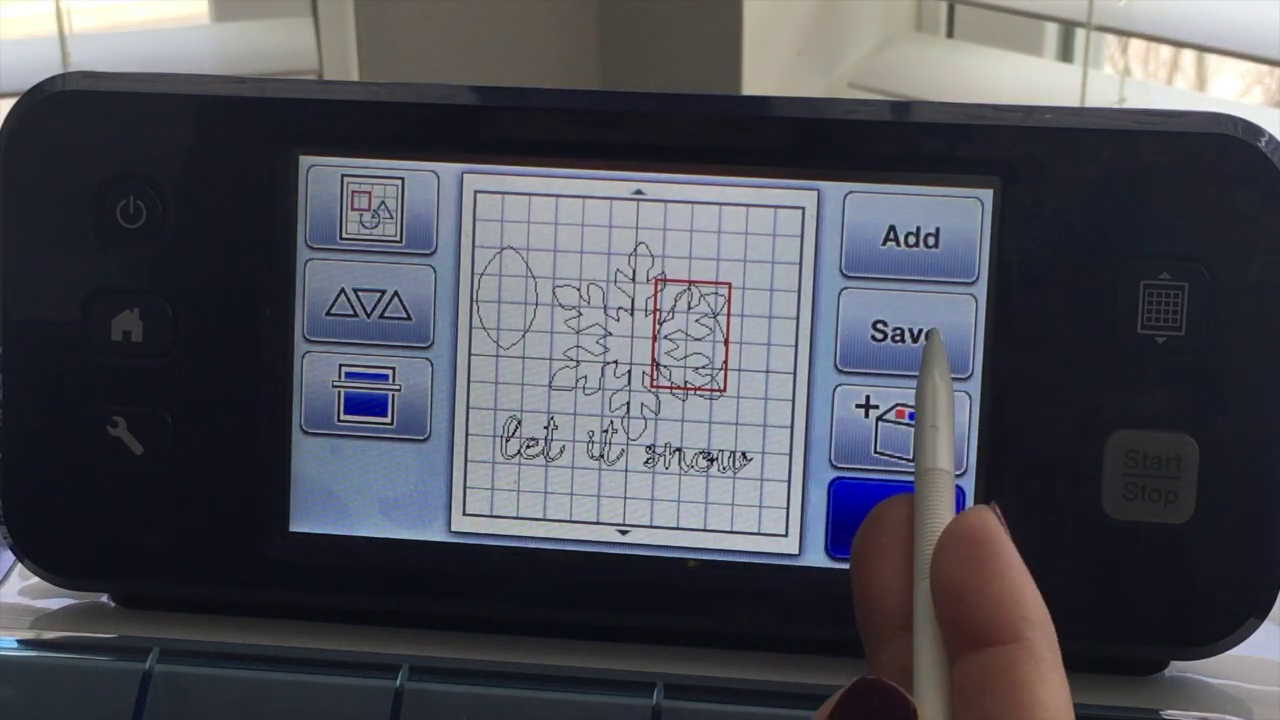
click(903, 331)
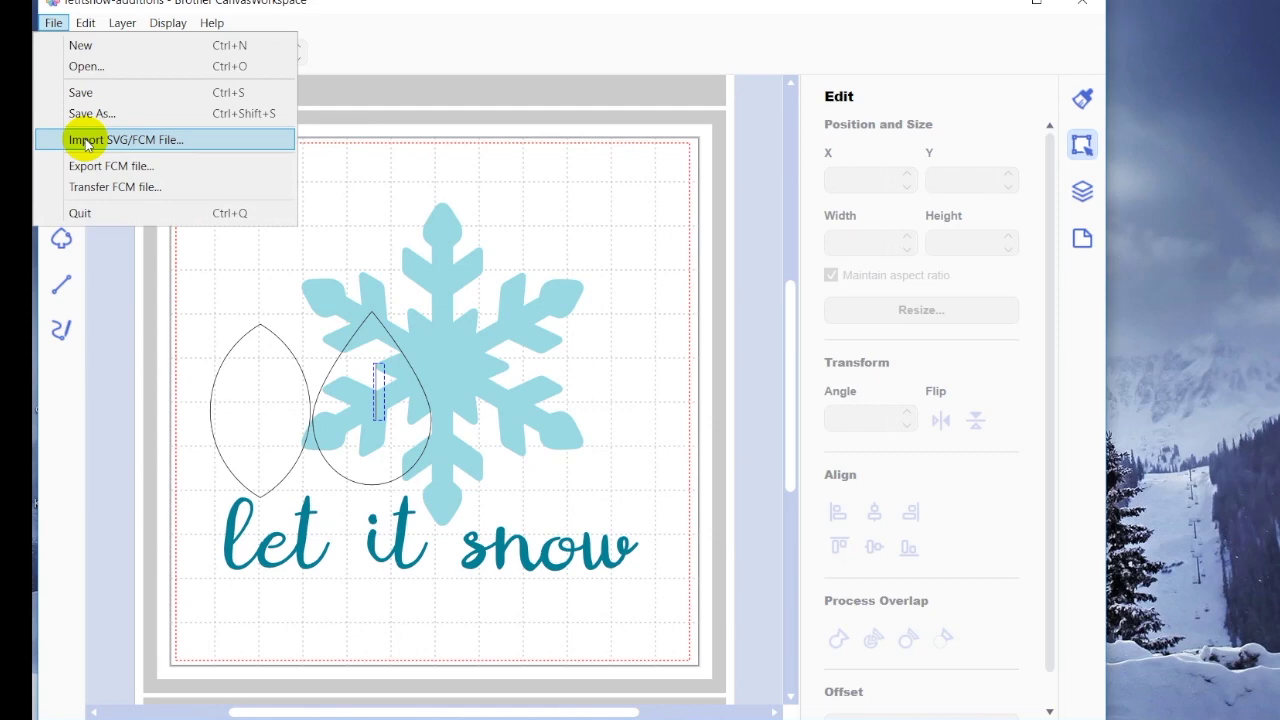
- Import CurvedText.fcm from the Desktop onto the mat
click(86, 143)
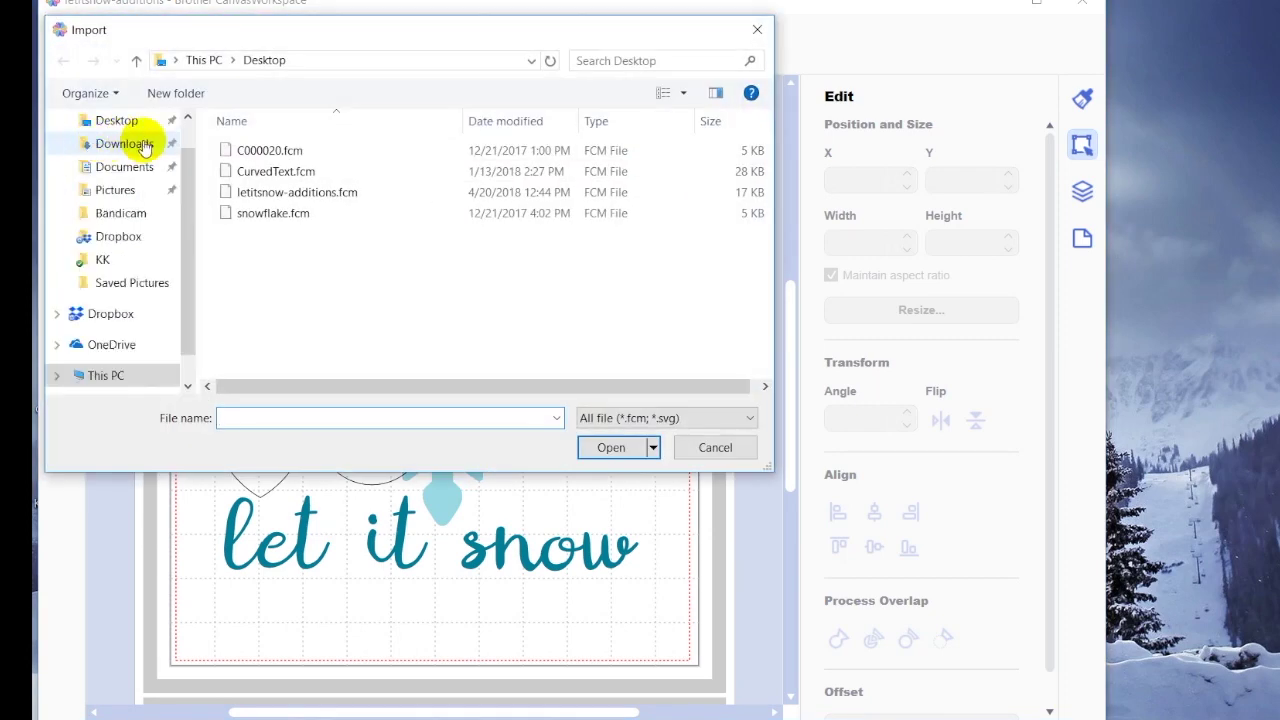
click(288, 175)
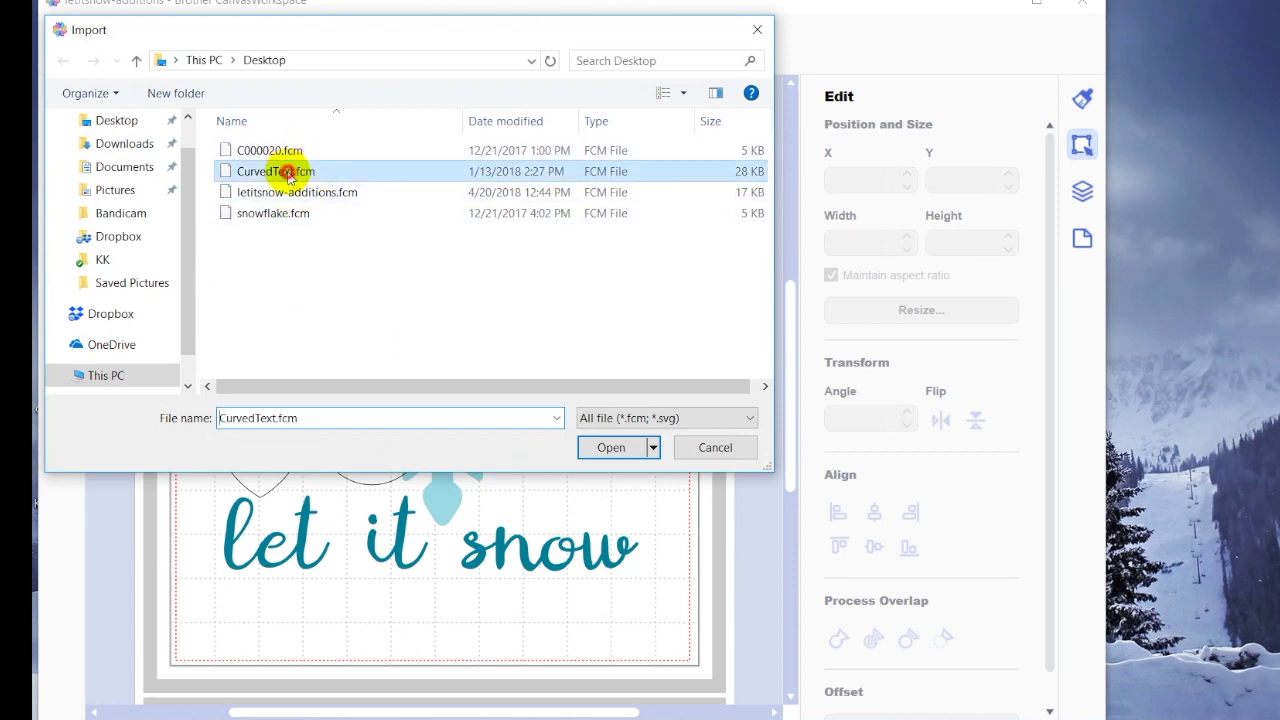
click(611, 447)
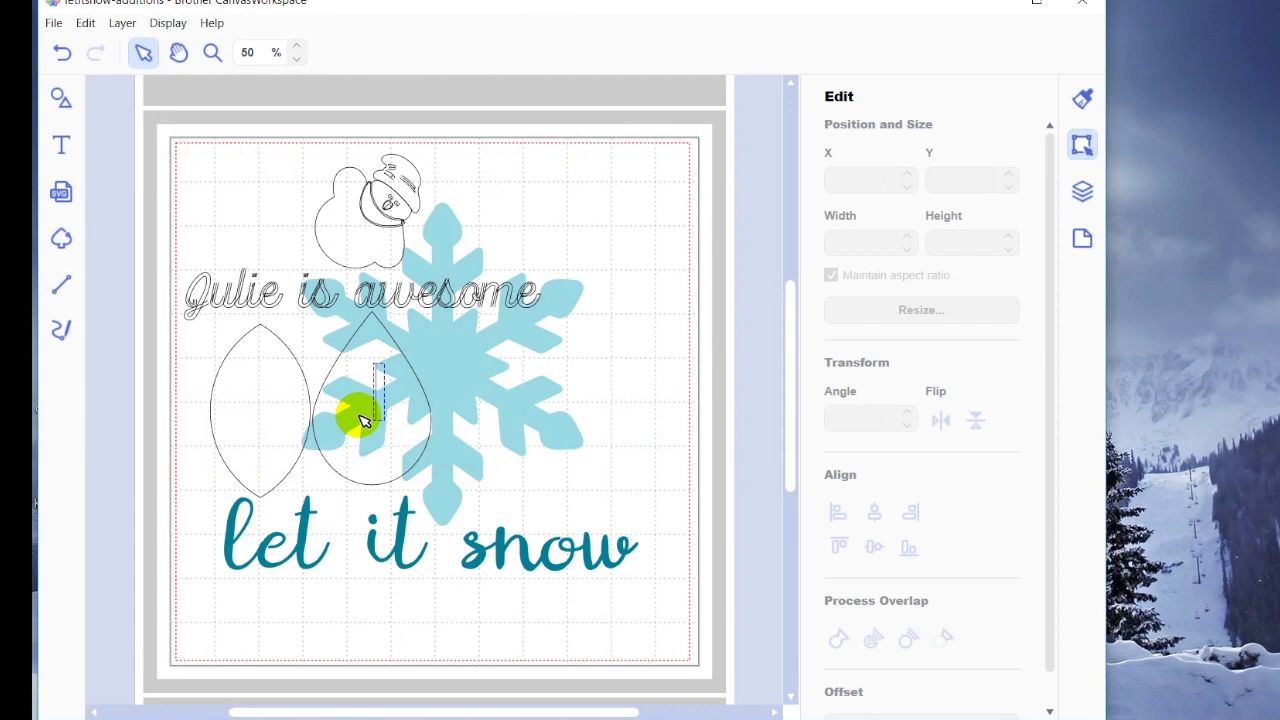
- Reopen the original letitsnow project, choosing Don't Save for the current changes
click(54, 23)
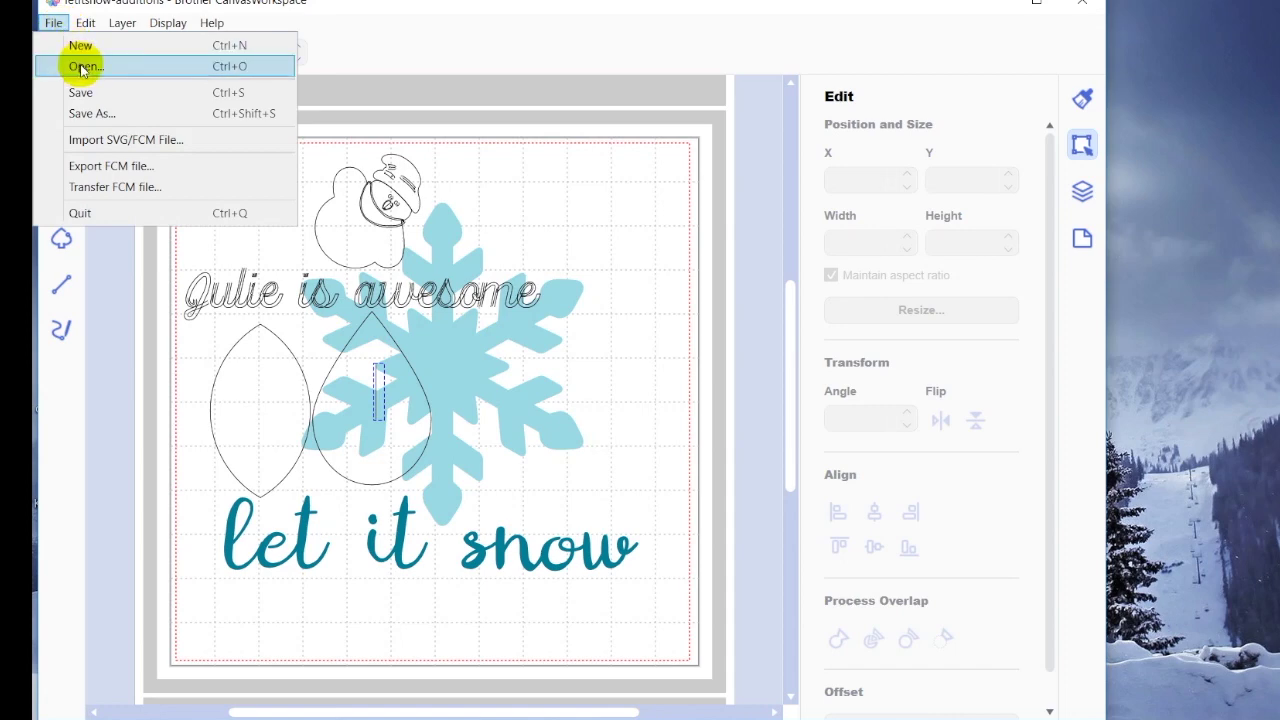
click(82, 67)
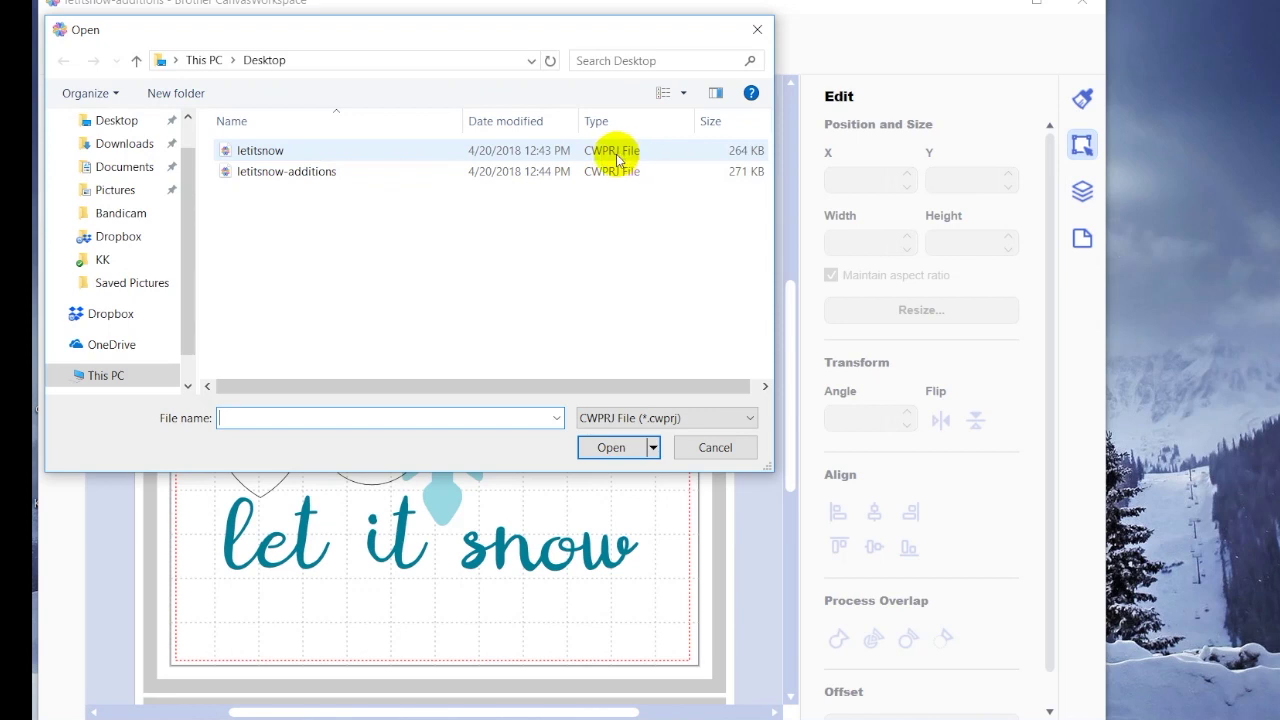
click(612, 157)
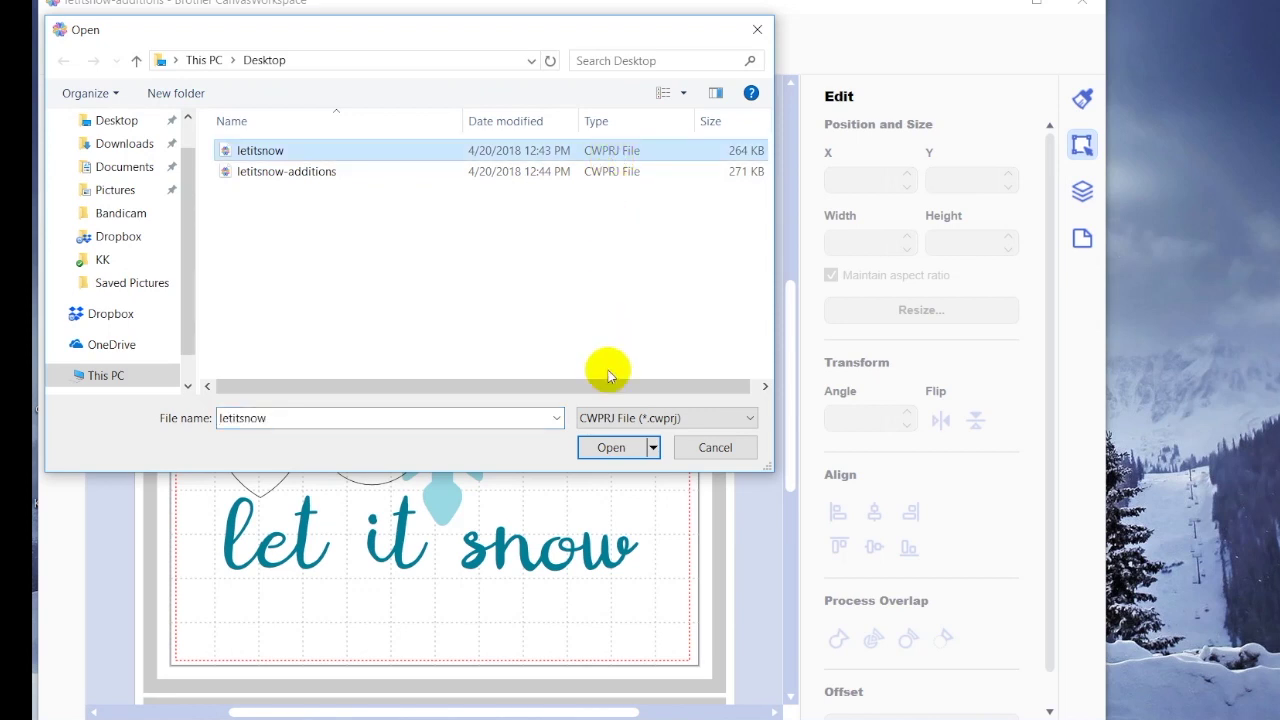
click(606, 449)
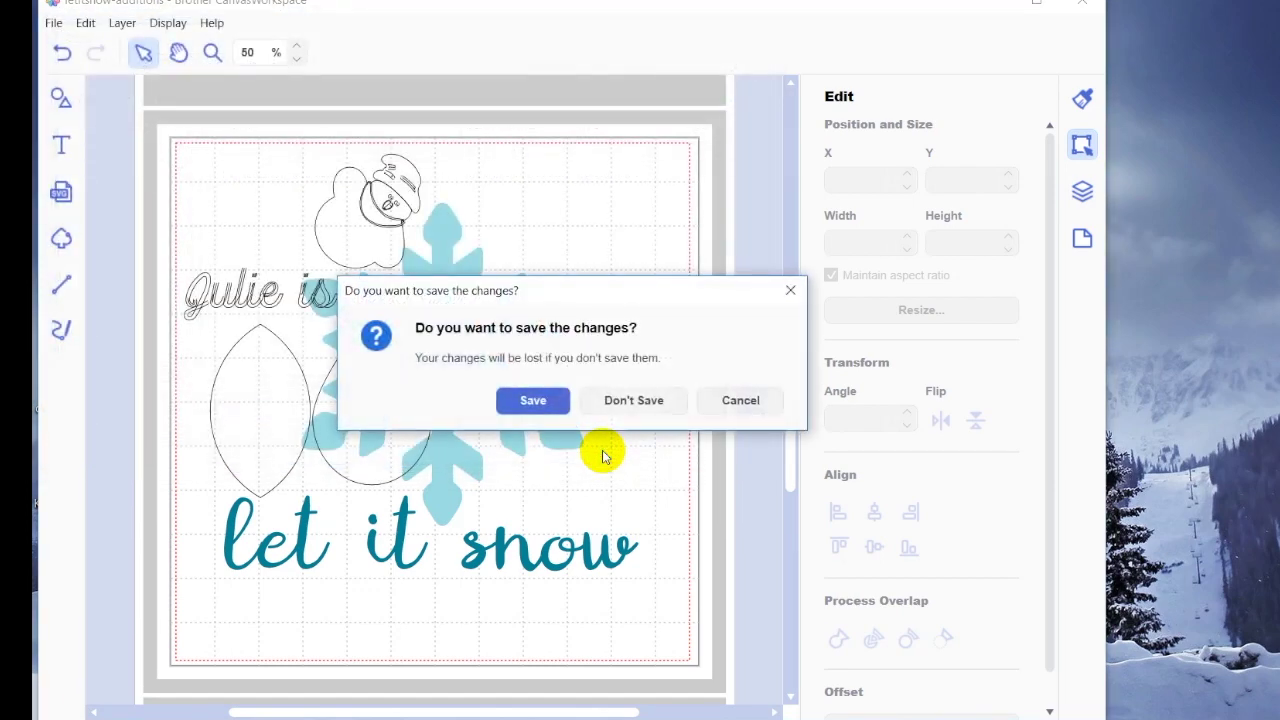
click(652, 403)
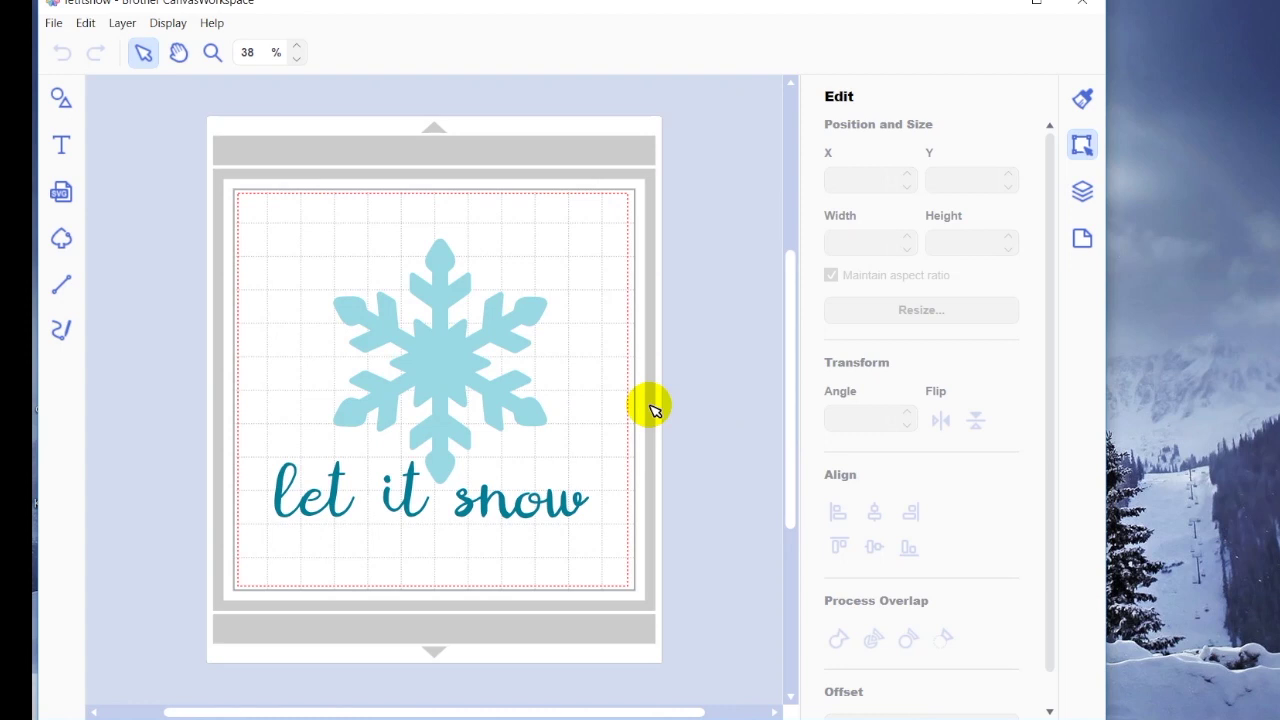
- Open the File menu over the reopened letitsnow design
click(53, 25)
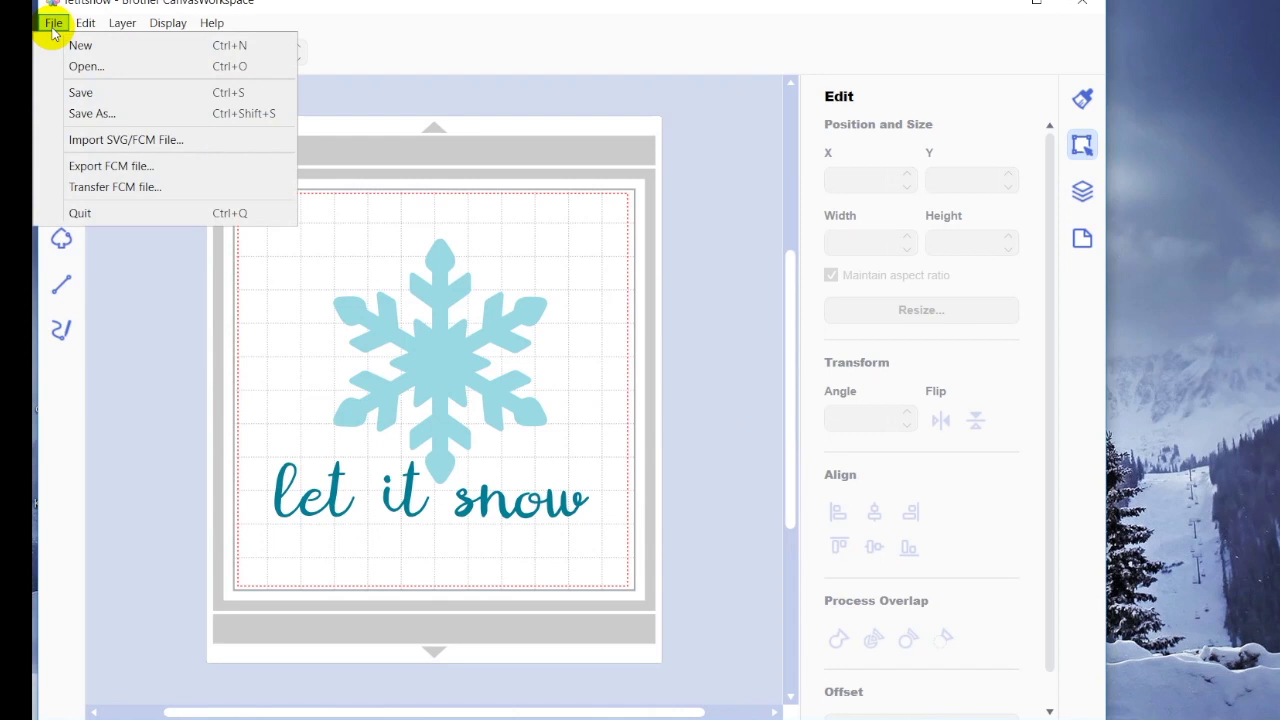